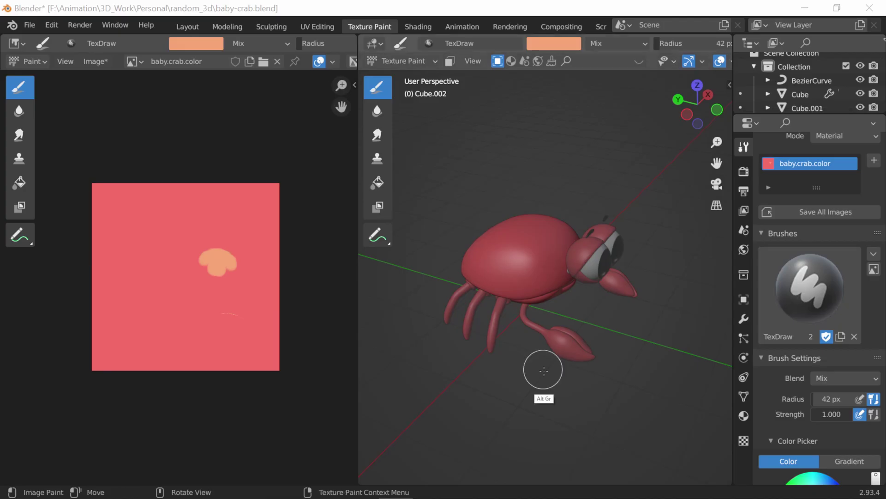
- Paint the crab's underside peach, enable face-select masking, and sample the red body colour
{"action": "middle_click_drag", "start_coordinate": [540, 422], "coordinate": [570, 244]}
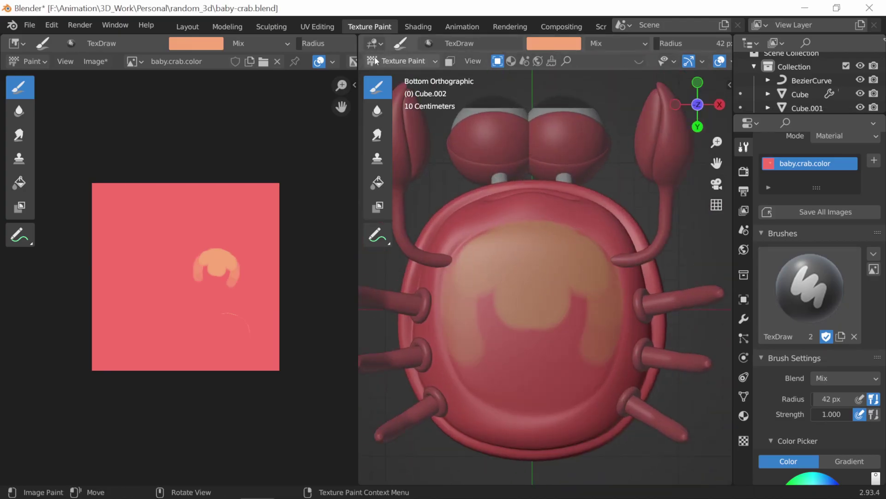
{"action": "left_click_drag", "start_coordinate": [490, 360], "coordinate": [582, 276]}
{"action": "key", "text": "m"}
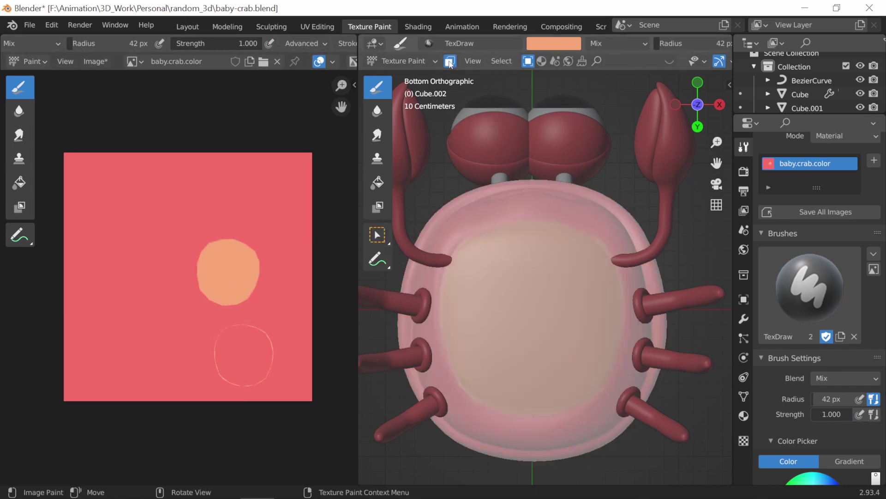
{"action": "scroll", "coordinate": [289, 223], "scroll_direction": "up", "scroll_amount": 4}
{"action": "key", "text": "s"}
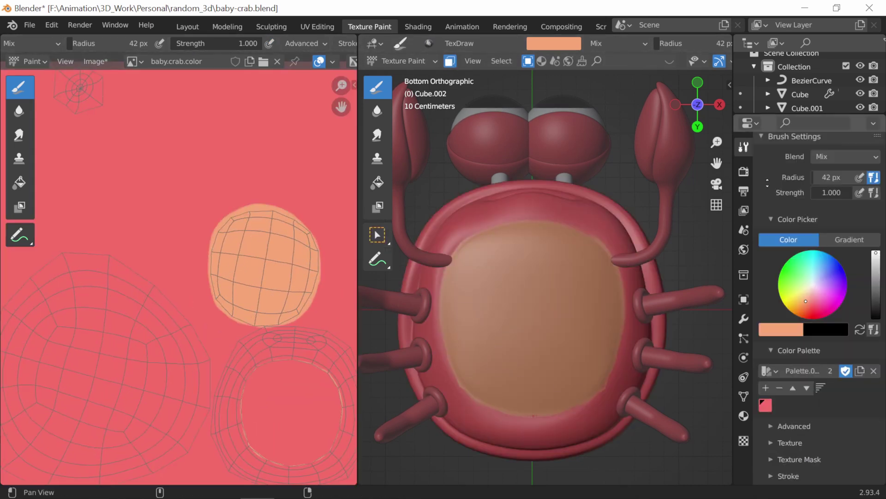
{"action": "mouse_move", "coordinate": [508, 323]}
{"action": "middle_mouse_down"}
{"action": "mouse_move", "coordinate": [531, 283]}
{"action": "mouse_move", "coordinate": [600, 231]}
{"action": "middle_mouse_up"}
{"action": "scroll", "coordinate": [184, 43], "scroll_direction": "down", "scroll_amount": 5}
- Switch to flat lighting and paint darker red shading across the top of the shell
{"action": "middle_click_drag", "start_coordinate": [600, 277], "coordinate": [531, 207]}
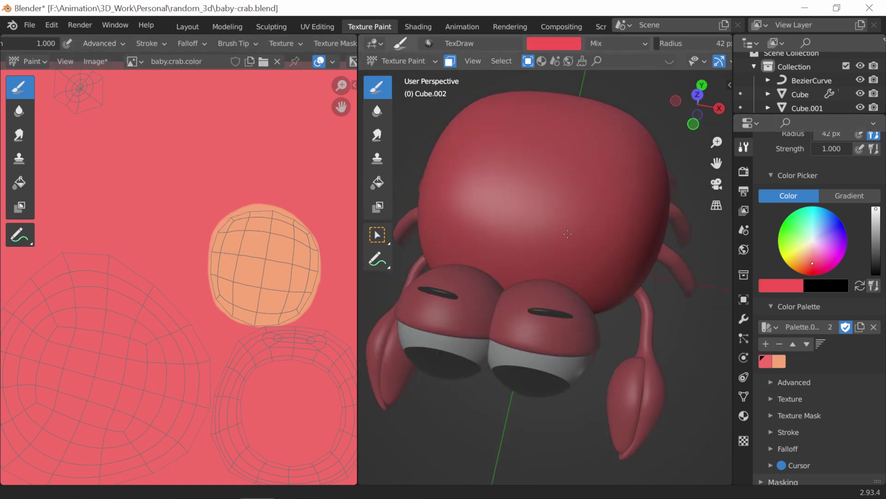
{"action": "scroll", "coordinate": [248, 51], "scroll_direction": "up", "scroll_amount": 3}
{"action": "scroll", "coordinate": [600, 61], "scroll_direction": "down", "scroll_amount": 5}
{"action": "left_click", "coordinate": [721, 61]}
{"action": "left_click", "coordinate": [752, 127]}
{"action": "left_click_drag", "start_coordinate": [462, 240], "coordinate": [588, 267]}
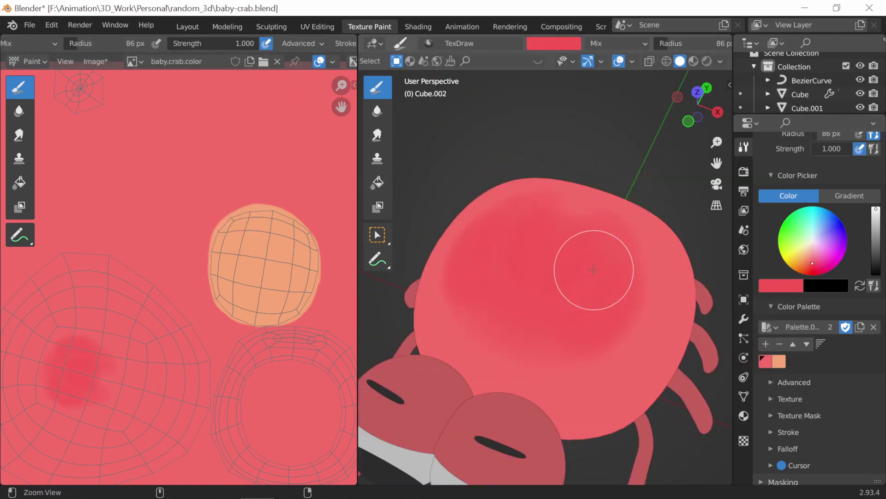
{"action": "middle_click_drag", "start_coordinate": [588, 267], "coordinate": [539, 293]}
{"action": "left_click_drag", "start_coordinate": [539, 293], "coordinate": [497, 252]}
- Add light pink strokes and orange shading along the shell's sides
{"action": "middle_click_drag", "start_coordinate": [497, 252], "coordinate": [574, 370]}
{"action": "key", "text": "s"}
{"action": "mouse_move", "coordinate": [574, 370]}
{"action": "left_mouse_down"}
{"action": "mouse_move", "coordinate": [505, 395]}
{"action": "mouse_move", "coordinate": [498, 345]}
{"action": "left_mouse_up"}
{"action": "scroll", "coordinate": [505, 396], "scroll_direction": "down", "scroll_amount": 2}
{"action": "left_click_drag", "start_coordinate": [508, 401], "coordinate": [499, 369]}
{"action": "middle_click_drag", "start_coordinate": [498, 370], "coordinate": [653, 277]}
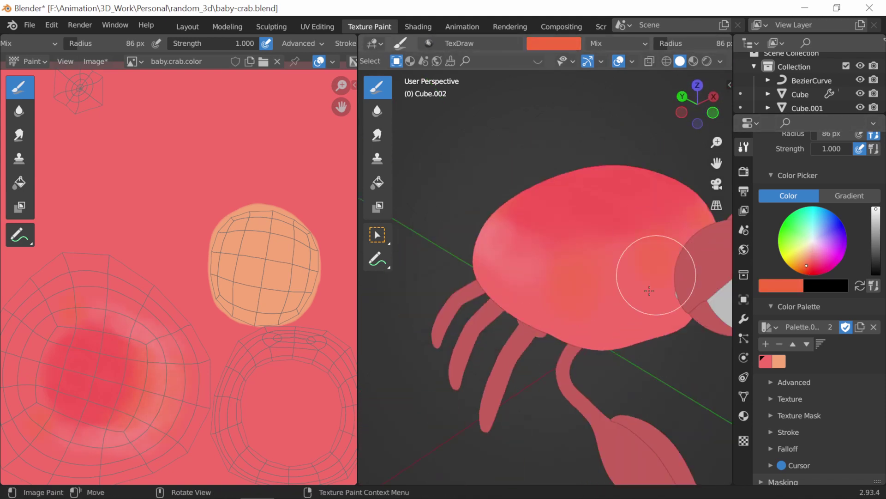
{"action": "left_click_drag", "start_coordinate": [653, 278], "coordinate": [629, 234]}
{"action": "mouse_move", "coordinate": [629, 234]}
{"action": "middle_mouse_down"}
{"action": "mouse_move", "coordinate": [510, 310]}
{"action": "mouse_move", "coordinate": [514, 198]}
{"action": "mouse_move", "coordinate": [534, 248]}
{"action": "middle_mouse_up"}
- Sample lavender, darken it to blue-purple, and paint purple patches over the shell
{"action": "key", "text": "s"}
{"action": "mouse_move", "coordinate": [494, 351]}
{"action": "middle_mouse_down"}
{"action": "mouse_move", "coordinate": [571, 308]}
{"action": "mouse_move", "coordinate": [578, 277]}
{"action": "middle_mouse_up"}
{"action": "key", "text": "s"}
{"action": "left_click", "coordinate": [875, 238]}
{"action": "left_click_drag", "start_coordinate": [462, 277], "coordinate": [607, 279]}
{"action": "middle_click_drag", "start_coordinate": [607, 279], "coordinate": [558, 148]}
{"action": "left_click_drag", "start_coordinate": [558, 149], "coordinate": [508, 116]}
{"action": "middle_click_drag", "start_coordinate": [508, 115], "coordinate": [495, 298]}
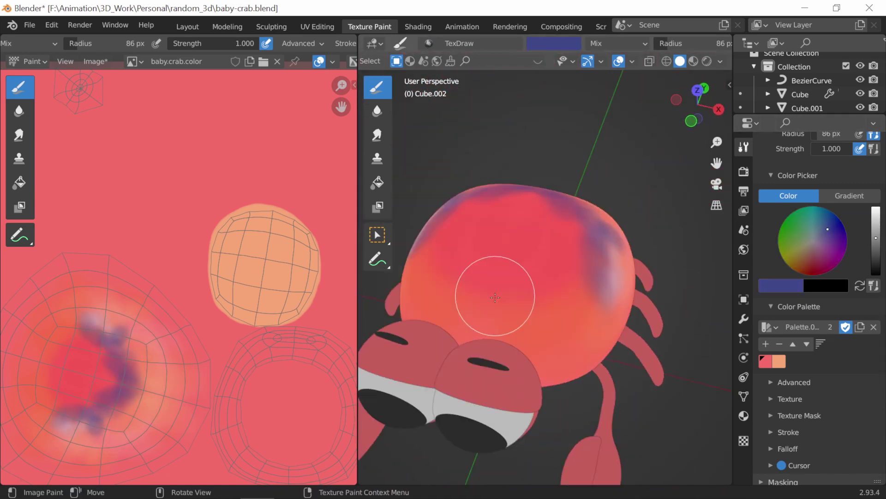
{"action": "mouse_move", "coordinate": [543, 315]}
{"action": "middle_mouse_down"}
{"action": "mouse_move", "coordinate": [564, 314]}
{"action": "mouse_move", "coordinate": [580, 223]}
{"action": "mouse_move", "coordinate": [456, 257]}
{"action": "middle_mouse_up"}
{"action": "key", "text": "s"}
{"action": "key", "text": "s"}
- Paint mauve shading along both sides and the edge of the shell's rim ring texture
{"action": "middle_click_drag", "start_coordinate": [283, 416], "coordinate": [283, 327]}
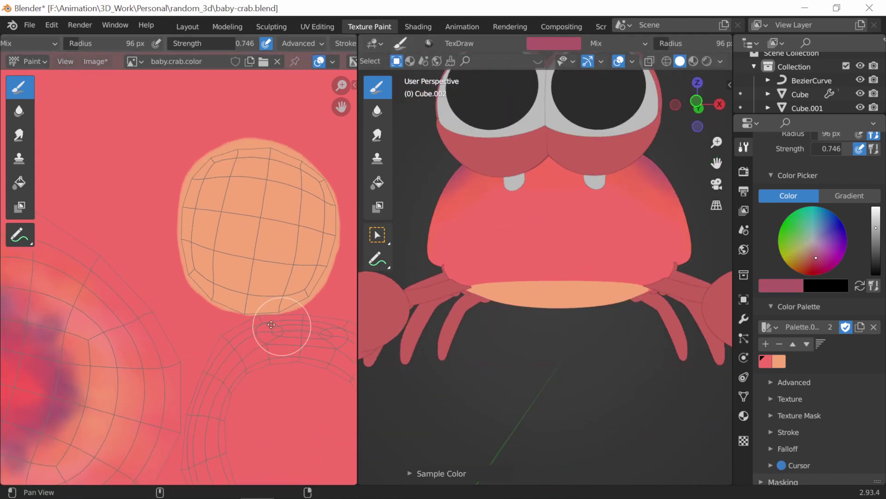
{"action": "scroll", "coordinate": [253, 365], "scroll_direction": "up", "scroll_amount": 2}
{"action": "middle_click_drag", "start_coordinate": [253, 361], "coordinate": [340, 343]}
{"action": "left_click_drag", "start_coordinate": [185, 300], "coordinate": [176, 336]}
{"action": "middle_click_drag", "start_coordinate": [176, 336], "coordinate": [176, 207]}
{"action": "left_click_drag", "start_coordinate": [273, 295], "coordinate": [267, 395]}
{"action": "left_click_drag", "start_coordinate": [157, 240], "coordinate": [182, 365]}
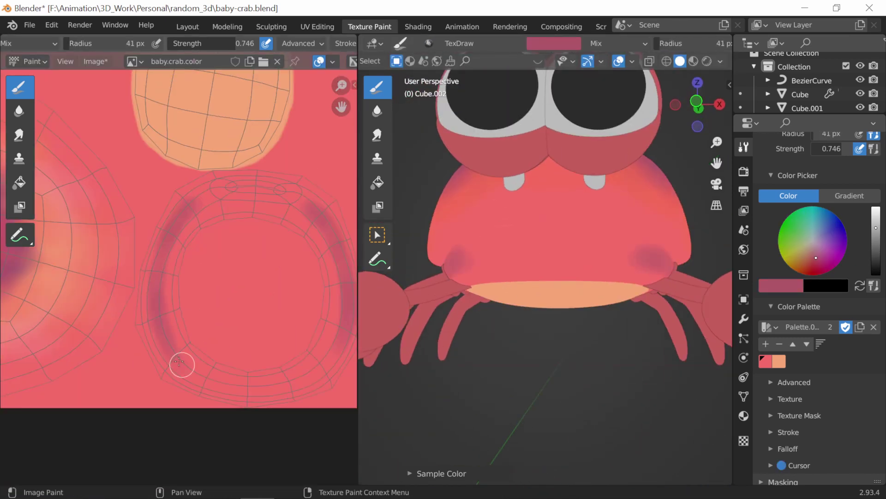
{"action": "key", "text": "s"}
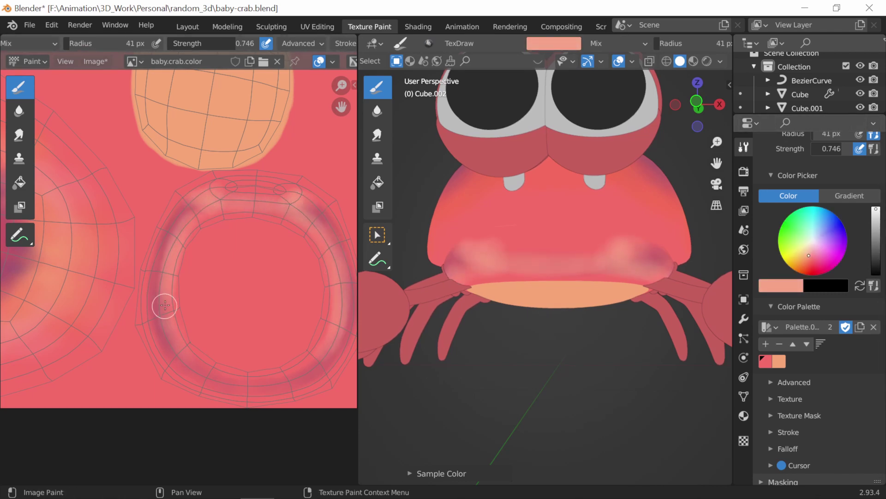
- With a 21 px brush, paint dark brown and deep red strokes along the ring's edges
{"action": "scroll", "coordinate": [545, 254], "scroll_direction": "down", "scroll_amount": 3}
{"action": "key", "text": "s"}
{"action": "middle_click_drag", "start_coordinate": [185, 324], "coordinate": [157, 305]}
{"action": "key", "text": "f"}
{"action": "left_click", "coordinate": [262, 174]}
{"action": "left_click_drag", "start_coordinate": [300, 198], "coordinate": [327, 310]}
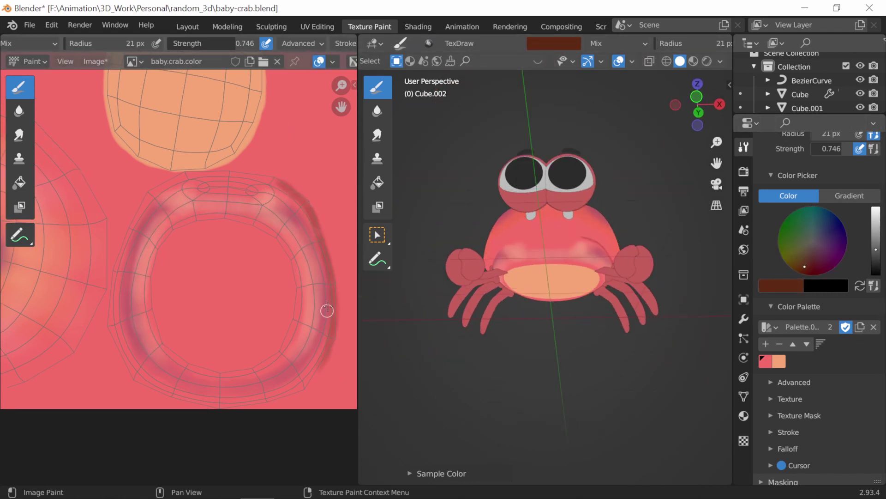
{"action": "middle_click_drag", "start_coordinate": [181, 299], "coordinate": [119, 240]}
{"action": "mouse_move", "coordinate": [119, 311]}
{"action": "left_mouse_down"}
{"action": "mouse_move", "coordinate": [119, 257]}
{"action": "mouse_move", "coordinate": [319, 303]}
{"action": "left_mouse_up"}
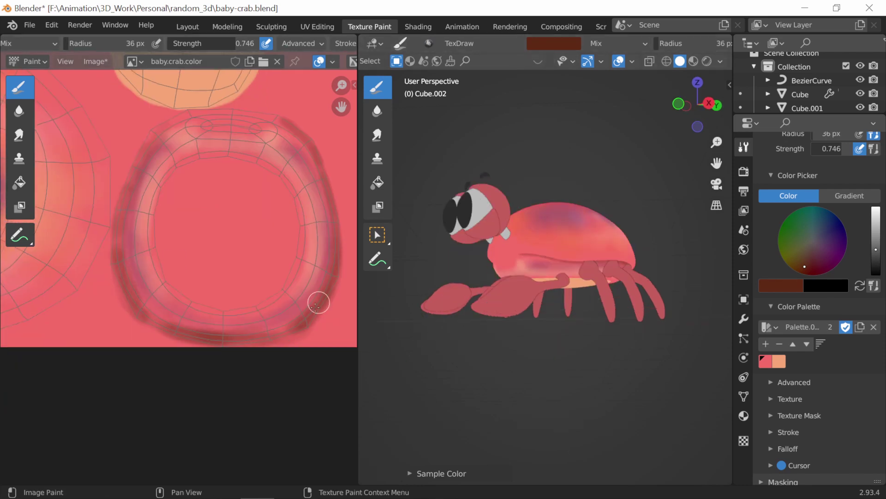
{"action": "key", "text": "s"}
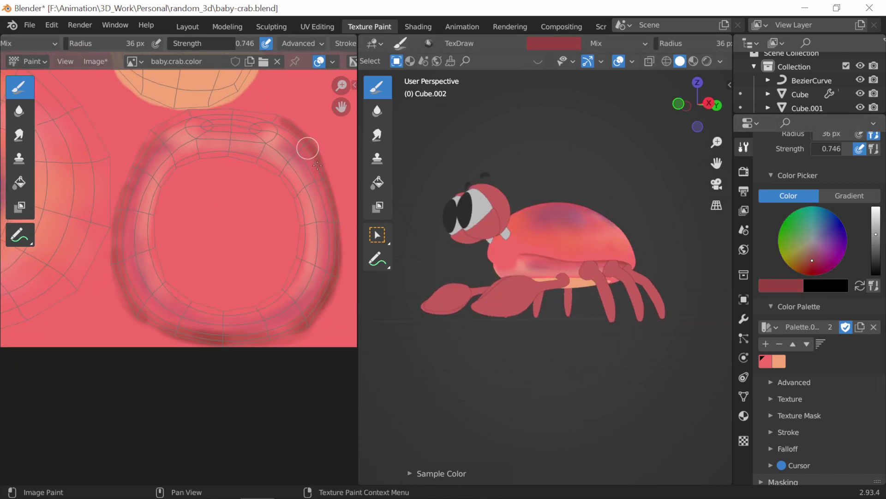
{"action": "left_click_drag", "start_coordinate": [192, 323], "coordinate": [132, 217]}
- Add another ring stroke, enlarge the brush to 82 px, and set the colour back to red
{"action": "middle_click_drag", "start_coordinate": [545, 254], "coordinate": [545, 324]}
{"action": "middle_click_drag", "start_coordinate": [230, 231], "coordinate": [222, 295]}
{"action": "left_click_drag", "start_coordinate": [296, 249], "coordinate": [288, 301]}
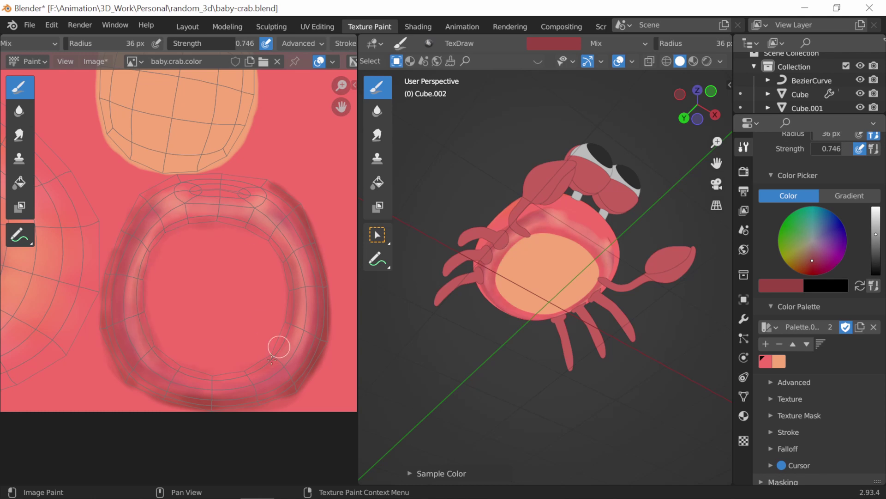
{"action": "middle_click_drag", "start_coordinate": [545, 300], "coordinate": [544, 230]}
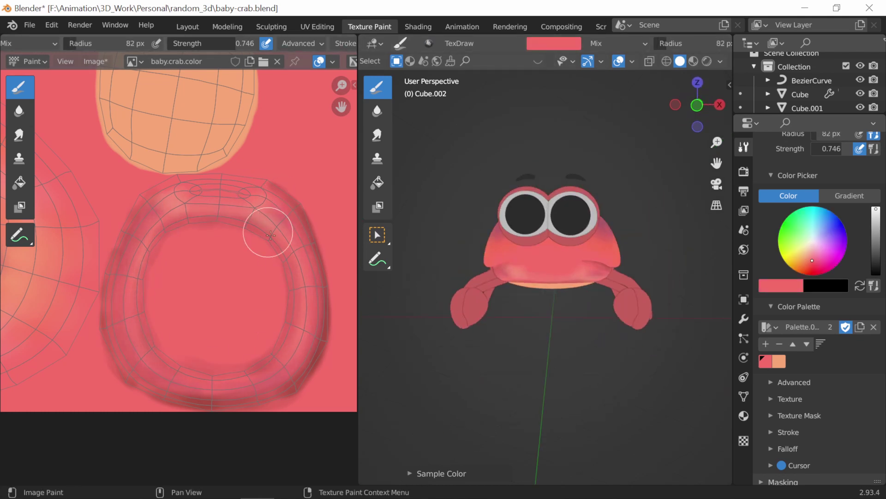
{"action": "mouse_move", "coordinate": [397, 314]}
{"action": "middle_mouse_down"}
{"action": "mouse_move", "coordinate": [451, 352]}
{"action": "mouse_move", "coordinate": [539, 257]}
{"action": "mouse_move", "coordinate": [512, 273]}
{"action": "middle_mouse_up"}
{"action": "scroll", "coordinate": [198, 273], "scroll_direction": "up", "scroll_amount": 3}
{"action": "key", "text": "s"}
{"action": "key", "text": "s"}
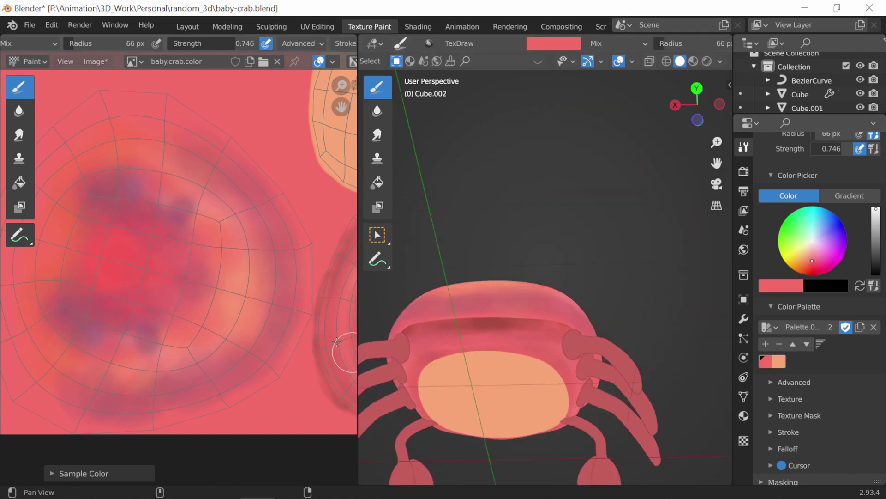
{"action": "key", "text": "s"}
- Sample purple from the shell and add it as a third palette swatch
{"action": "middle_click_drag", "start_coordinate": [337, 342], "coordinate": [213, 280]}
{"action": "middle_click_drag", "start_coordinate": [413, 327], "coordinate": [485, 323]}
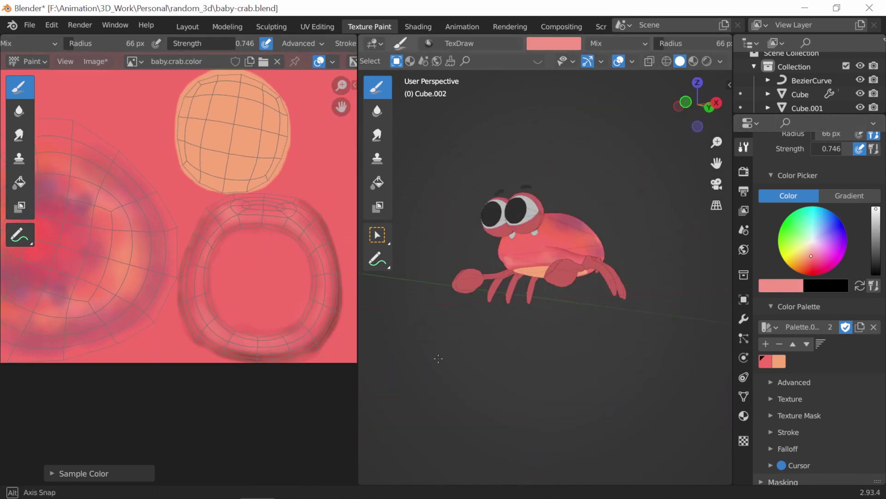
{"action": "scroll", "coordinate": [185, 277], "scroll_direction": "up", "scroll_amount": 3}
{"action": "middle_click_drag", "start_coordinate": [558, 372], "coordinate": [531, 277]}
{"action": "scroll", "coordinate": [561, 262], "scroll_direction": "up", "scroll_amount": 3}
{"action": "key", "text": "s"}
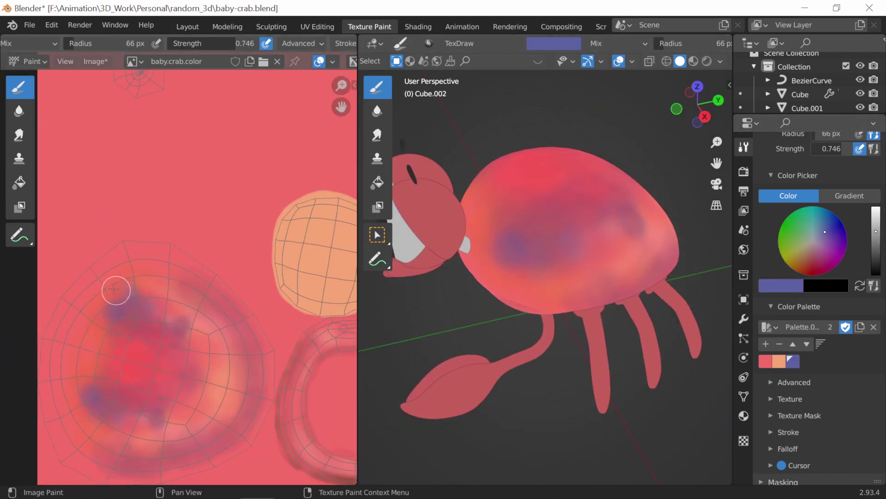
- Make leg object Cylinder.008 active and return it to Texture Paint mode
{"action": "mouse_move", "coordinate": [116, 289]}
{"action": "middle_mouse_down"}
{"action": "mouse_move", "coordinate": [554, 372]}
{"action": "mouse_move", "coordinate": [228, 248]}
{"action": "middle_mouse_up"}
{"action": "scroll", "coordinate": [227, 247], "scroll_direction": "down", "scroll_amount": 3}
{"action": "mouse_move", "coordinate": [464, 194]}
{"action": "middle_mouse_down"}
{"action": "mouse_move", "coordinate": [510, 378]}
{"action": "mouse_move", "coordinate": [454, 362]}
{"action": "middle_mouse_up"}
{"action": "left_click", "coordinate": [511, 378]}
{"action": "key", "text": "ctrl+Tab"}
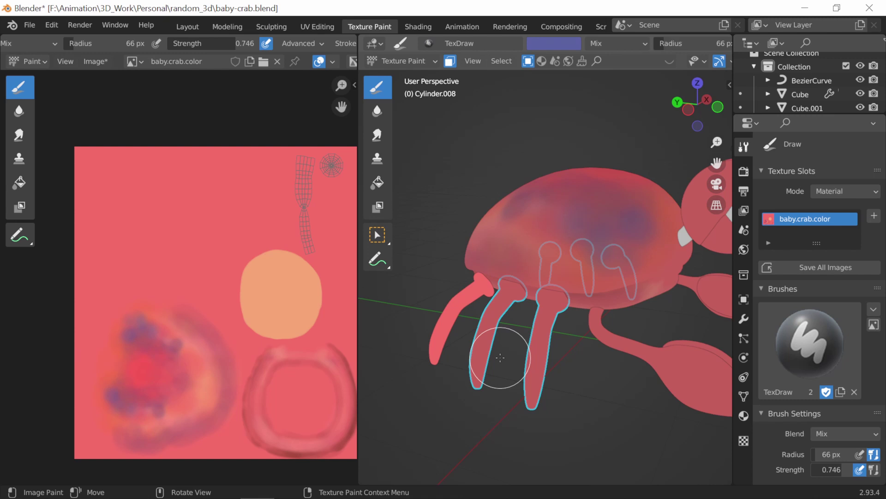
- Sample brown, switch back to the body Cube.002, and frame its belly from below
{"action": "mouse_move", "coordinate": [500, 357]}
{"action": "middle_mouse_down"}
{"action": "mouse_move", "coordinate": [570, 370]}
{"action": "mouse_move", "coordinate": [647, 323]}
{"action": "middle_mouse_up"}
{"action": "scroll", "coordinate": [775, 391], "scroll_direction": "down", "scroll_amount": 5}
{"action": "key", "text": "s"}
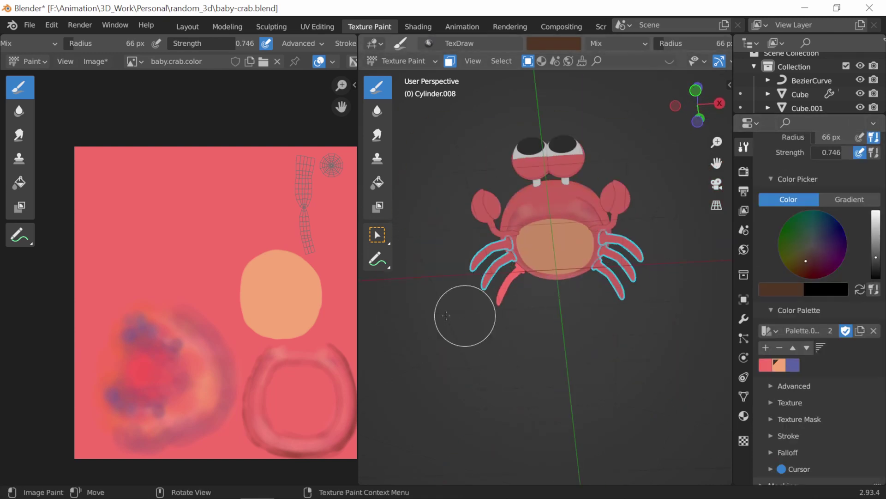
{"action": "key", "text": "f"}
{"action": "key", "text": "alt+q"}
{"action": "key", "text": "ctrl+KP_7"}
{"action": "key", "text": "KP_Decimal"}
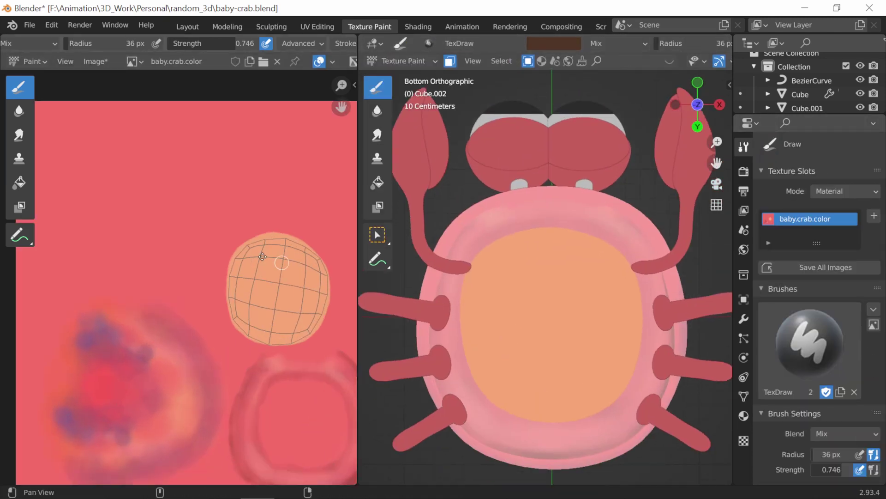
- Set the brush falloff and a 16 px radius, then paint a brown stripe across the belly
{"action": "left_click", "coordinate": [325, 43]}
{"action": "key", "text": "f"}
{"action": "left_click", "coordinate": [246, 284]}
{"action": "left_click_drag", "start_coordinate": [94, 225], "coordinate": [230, 266]}
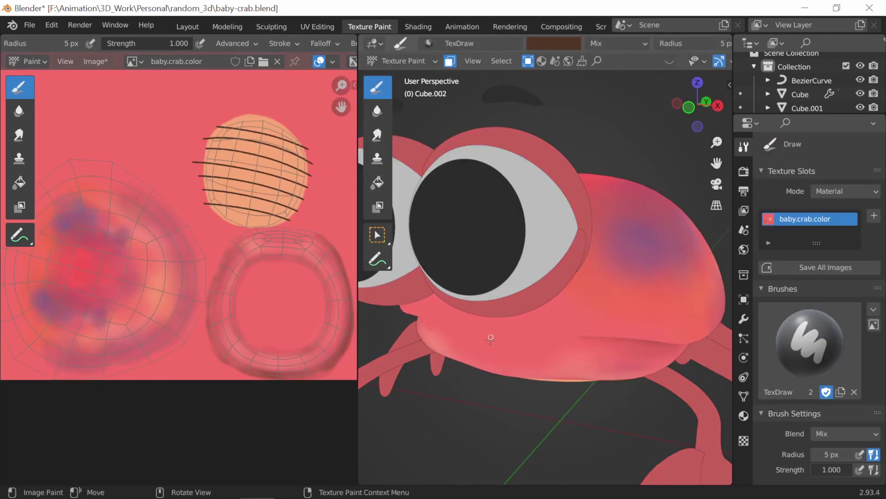
{"action": "scroll", "coordinate": [180, 221], "scroll_direction": "up", "scroll_amount": 3}
- Paint a straight mouth line with line stroke, then use pen-pressure strength and a 20 px brush
{"action": "left_click", "coordinate": [279, 42]}
{"action": "mouse_move", "coordinate": [222, 241]}
{"action": "left_mouse_down"}
{"action": "mouse_move", "coordinate": [273, 241]}
{"action": "mouse_move", "coordinate": [173, 236]}
{"action": "left_mouse_up"}
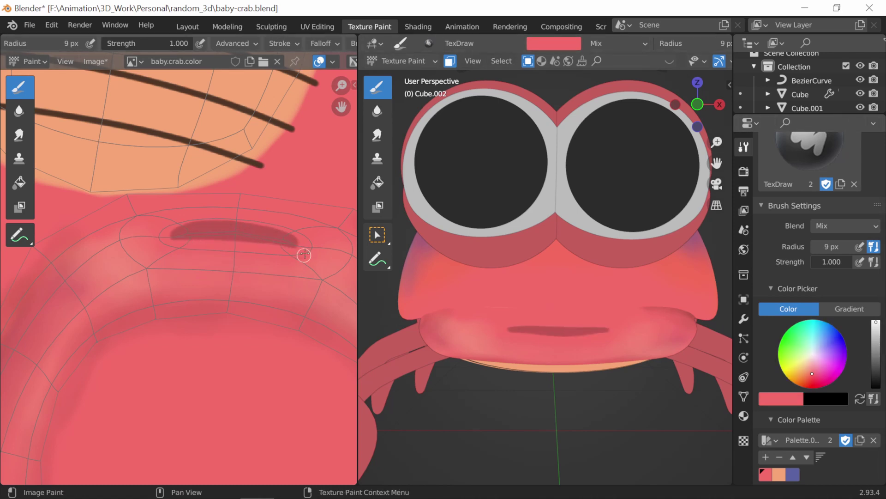
{"action": "left_click", "coordinate": [200, 43]}
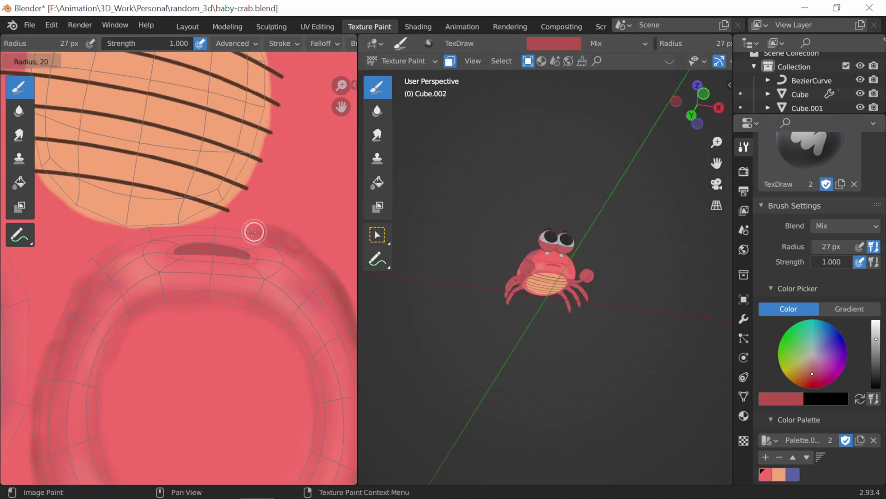
{"action": "key", "text": "f"}
- Pick a darker red and dab small freckles on the crab's lips and shell
{"action": "key", "text": "s"}
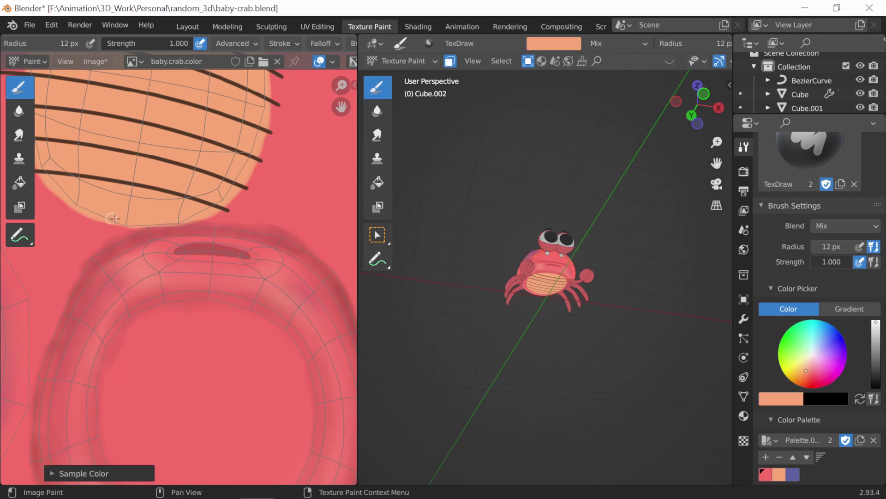
{"action": "left_click", "coordinate": [812, 374]}
{"action": "left_click", "coordinate": [113, 272]}
{"action": "left_click", "coordinate": [97, 284]}
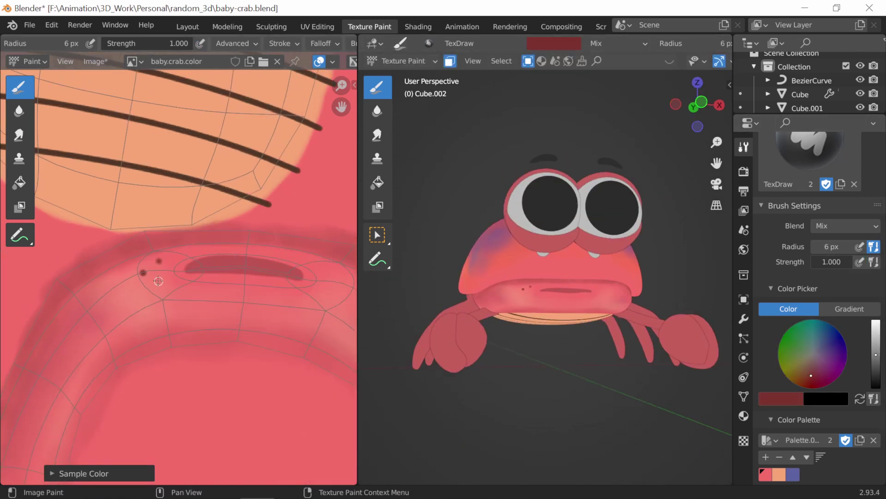
{"action": "left_click", "coordinate": [276, 279]}
{"action": "left_click", "coordinate": [286, 299]}
{"action": "middle_click_drag", "start_coordinate": [508, 392], "coordinate": [526, 392]}
{"action": "left_click", "coordinate": [223, 304]}
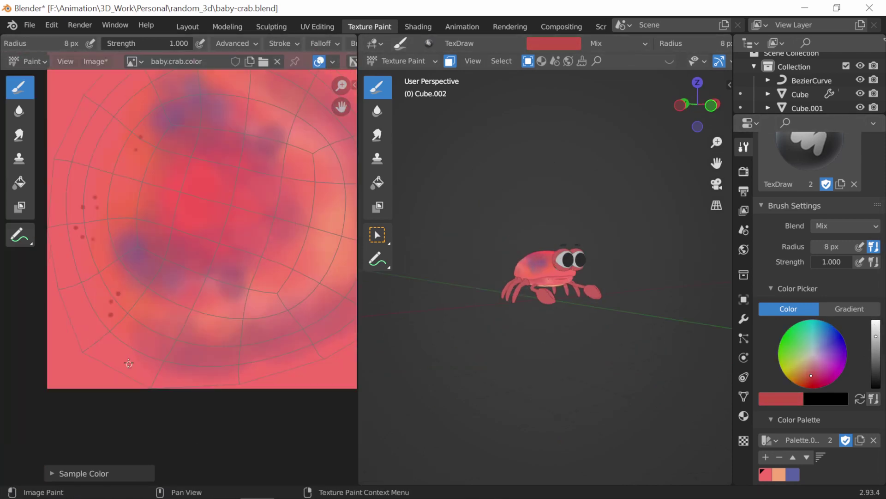
{"action": "left_click", "coordinate": [130, 348]}
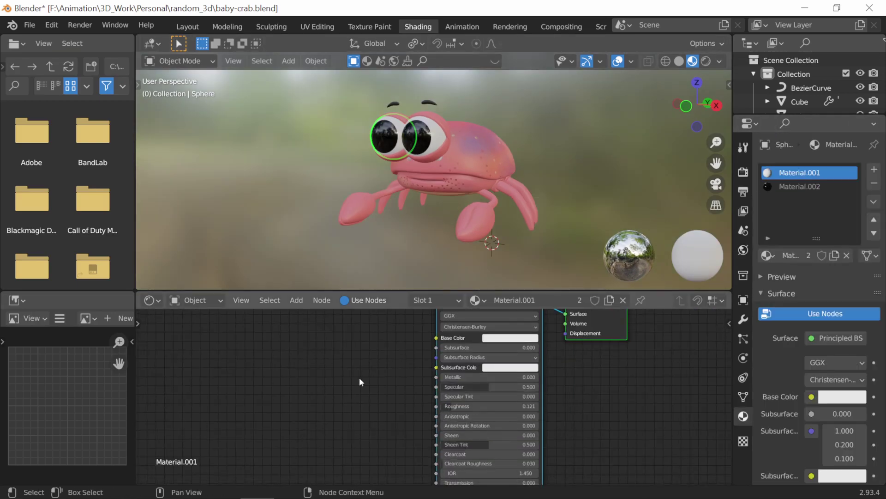
- Lower the crab body material's Roughness to 0.406 and save the blend file
{"action": "left_click_drag", "start_coordinate": [472, 406], "coordinate": [464, 406]}
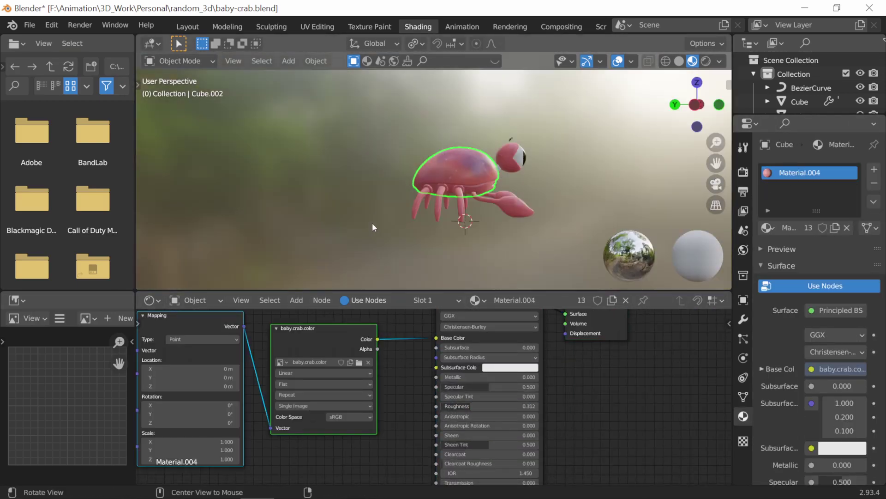
{"action": "mouse_move", "coordinate": [372, 222]}
{"action": "middle_mouse_down"}
{"action": "mouse_move", "coordinate": [303, 228]}
{"action": "mouse_move", "coordinate": [315, 222]}
{"action": "mouse_move", "coordinate": [297, 210]}
{"action": "middle_mouse_up"}
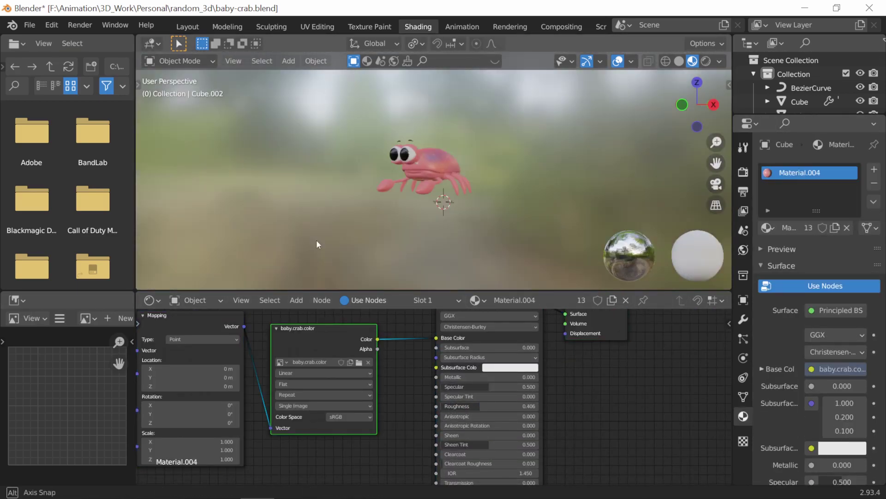
{"action": "scroll", "coordinate": [769, 353], "scroll_direction": "down", "scroll_amount": 15}
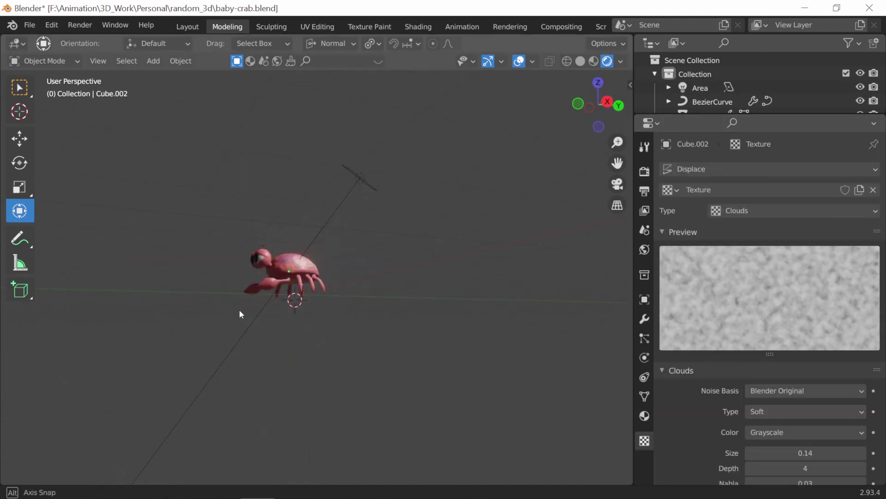
{"action": "middle_click_drag", "start_coordinate": [239, 309], "coordinate": [328, 354]}
{"action": "key", "text": "ctrl+s"}
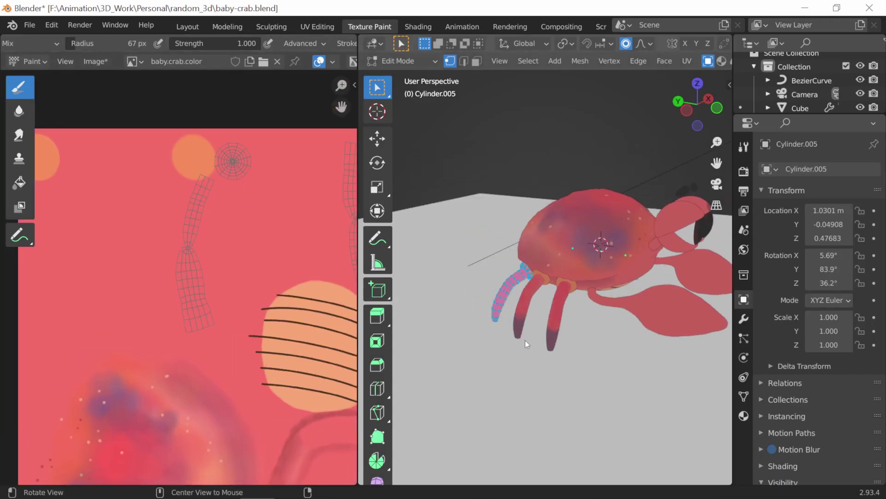
- Leave Texture Paint for Object Mode and select the first back leg
{"action": "key", "text": "Tab"}
{"action": "scroll", "coordinate": [203, 272], "scroll_direction": "down", "scroll_amount": 3}
{"action": "left_click", "coordinate": [65, 61]}
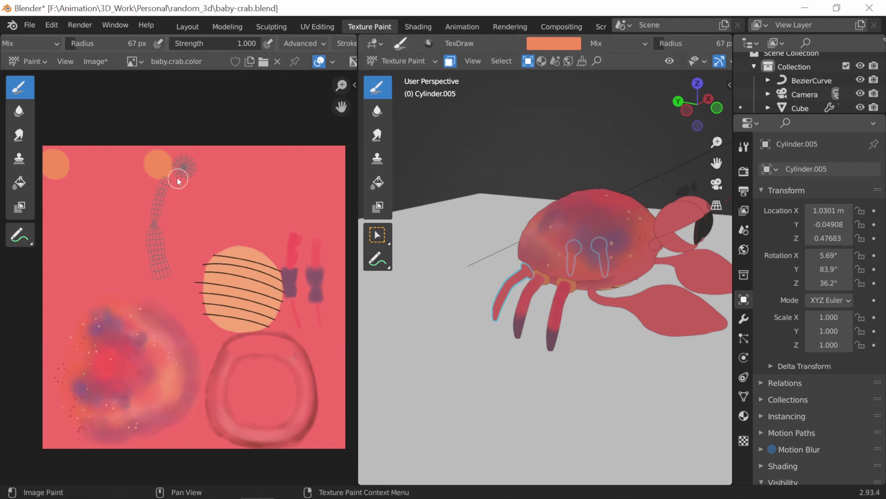
{"action": "scroll", "coordinate": [171, 170], "scroll_direction": "up", "scroll_amount": 1}
{"action": "left_click", "coordinate": [402, 61]}
{"action": "middle_click_drag", "start_coordinate": [442, 292], "coordinate": [487, 247]}
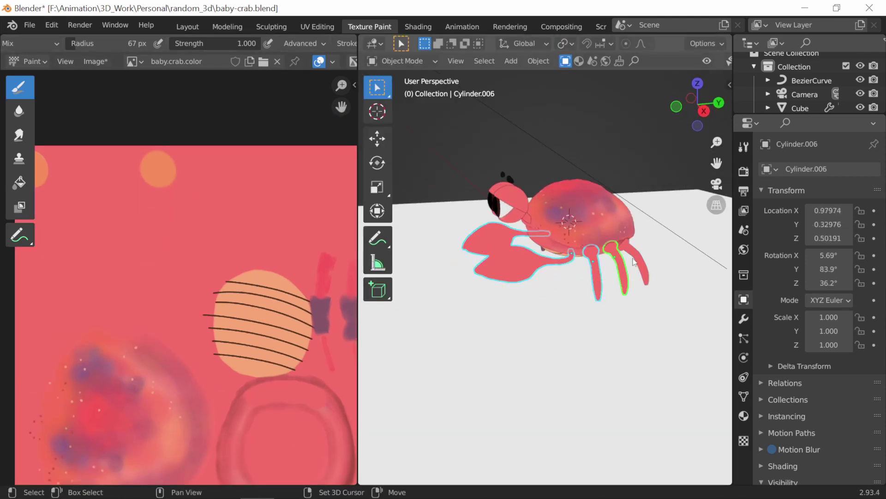
{"action": "mouse_move", "coordinate": [633, 262]}
{"action": "middle_mouse_down"}
{"action": "mouse_move", "coordinate": [496, 307]}
{"action": "mouse_move", "coordinate": [527, 281]}
{"action": "middle_mouse_up"}
{"action": "left_click", "coordinate": [506, 302]}
- Add more back legs and joint rings to the selection, then enter Texture Paint mode
{"action": "middle_click_drag", "start_coordinate": [486, 319], "coordinate": [572, 319]}
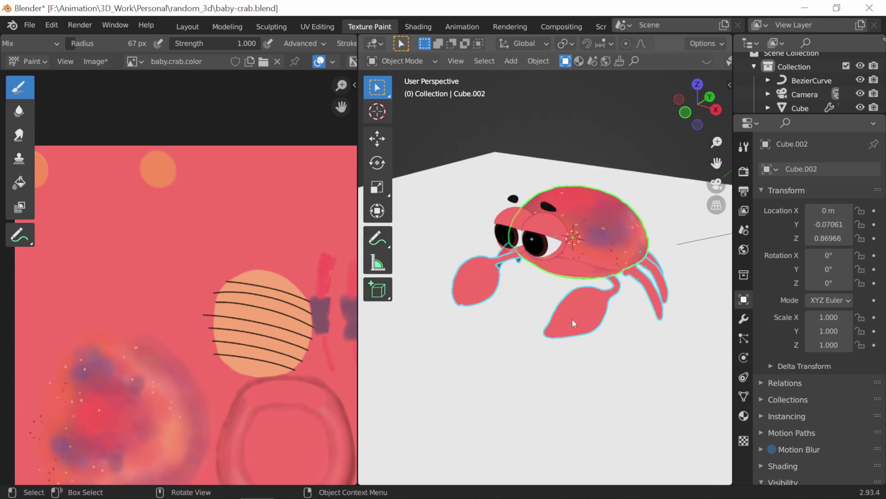
{"action": "left_click", "coordinate": [572, 319]}
{"action": "key", "text": "ctrl+a"}
{"action": "left_click", "coordinate": [631, 313]}
{"action": "mouse_move", "coordinate": [498, 194]}
{"action": "middle_mouse_down"}
{"action": "mouse_move", "coordinate": [632, 313]}
{"action": "mouse_move", "coordinate": [572, 322]}
{"action": "middle_mouse_up"}
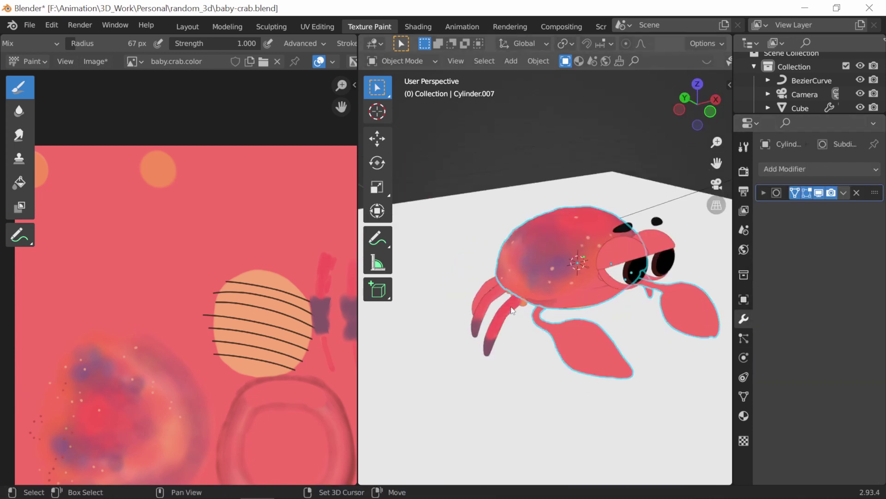
{"action": "key", "text": "ctrl+z"}
{"action": "middle_click_drag", "start_coordinate": [516, 387], "coordinate": [614, 335]}
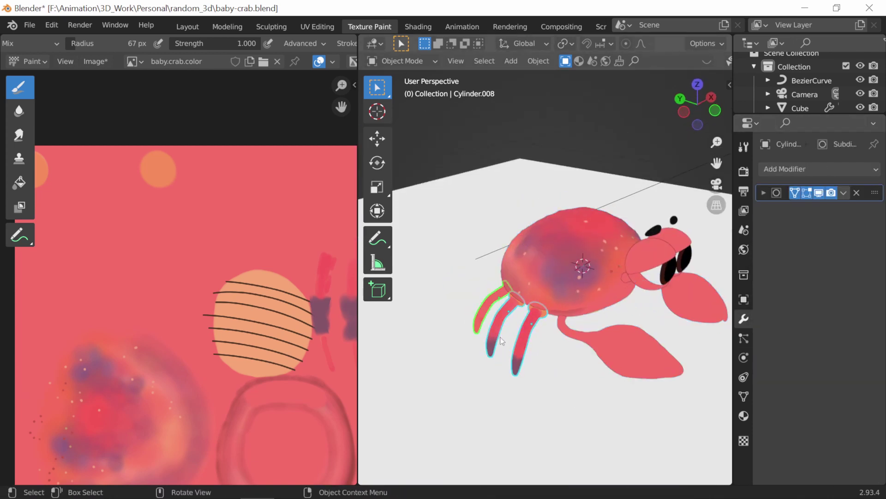
{"action": "left_click", "coordinate": [614, 335], "text": "shift"}
{"action": "middle_click_drag", "start_coordinate": [453, 393], "coordinate": [472, 359]}
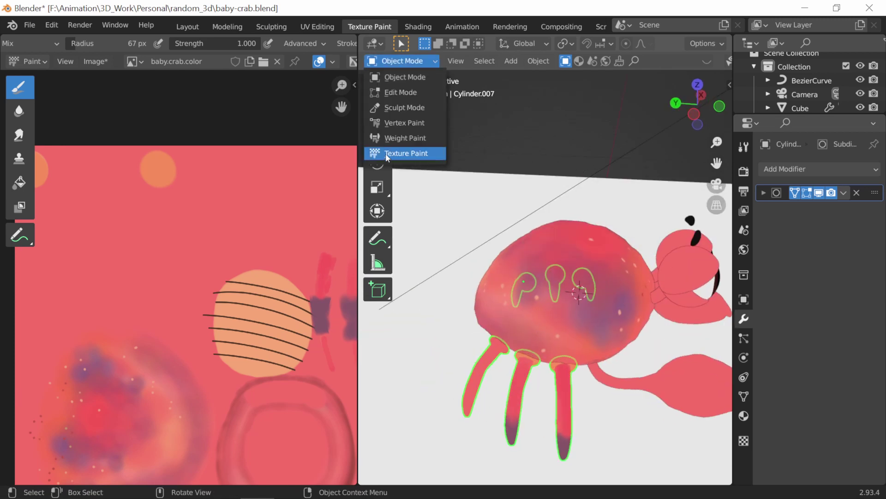
{"action": "left_click", "coordinate": [386, 153]}
- Set the brush radius to 34 px and bring the leg UV islands into view
{"action": "scroll", "coordinate": [202, 229], "scroll_direction": "up", "scroll_amount": 3}
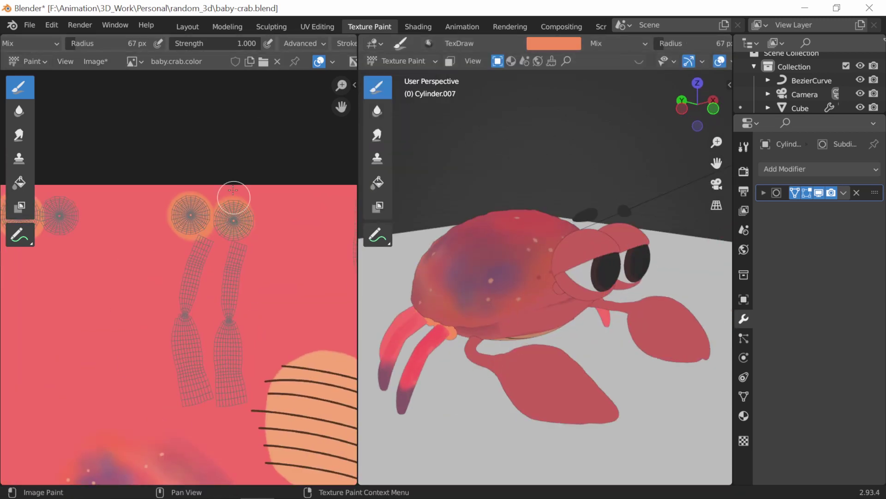
{"action": "key", "text": "f"}
{"action": "left_click", "coordinate": [240, 209]}
{"action": "middle_click_drag", "start_coordinate": [53, 188], "coordinate": [160, 207]}
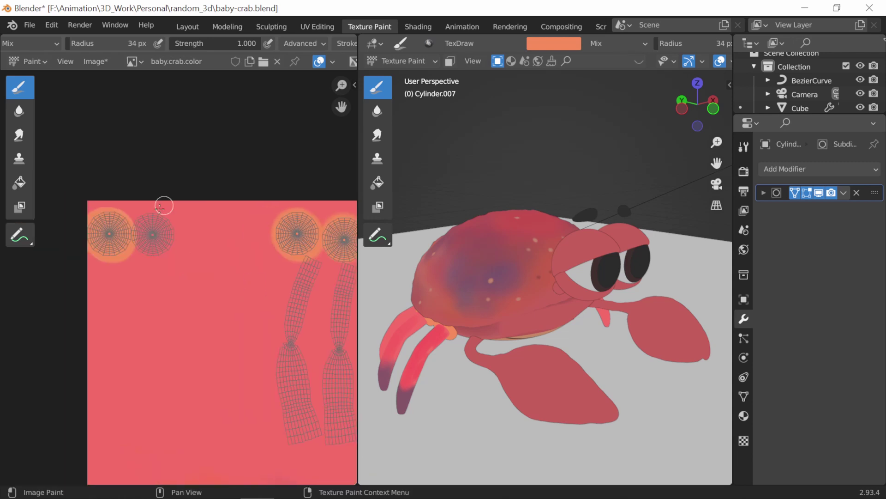
{"action": "middle_click_drag", "start_coordinate": [545, 277], "coordinate": [485, 277]}
{"action": "middle_click_drag", "start_coordinate": [197, 257], "coordinate": [278, 223]}
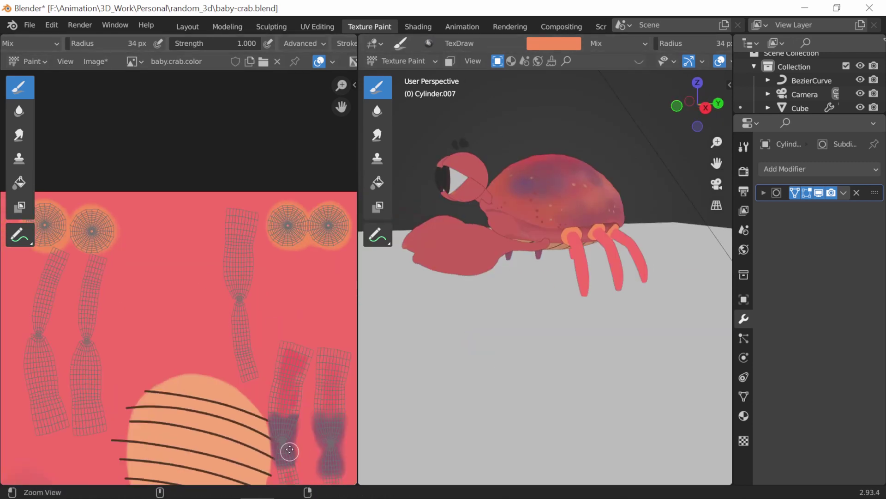
{"action": "scroll", "coordinate": [253, 311], "scroll_direction": "up", "scroll_amount": 2}
- Sample purple, use a 39 px brush at lower strength, and shade the leg islands
{"action": "key", "text": "s"}
{"action": "key", "text": "f"}
{"action": "left_click", "coordinate": [197, 210]}
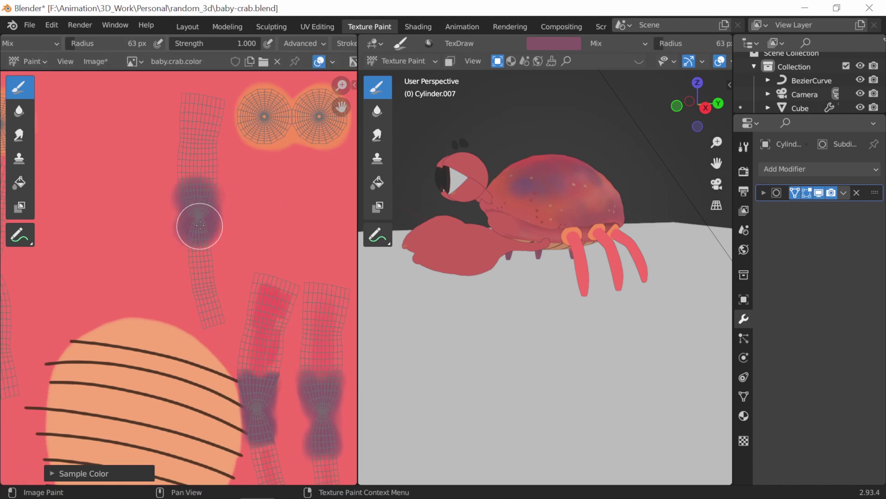
{"action": "mouse_move", "coordinate": [508, 300]}
{"action": "middle_mouse_down"}
{"action": "mouse_move", "coordinate": [568, 362]}
{"action": "mouse_move", "coordinate": [406, 321]}
{"action": "mouse_move", "coordinate": [469, 308]}
{"action": "mouse_move", "coordinate": [484, 277]}
{"action": "mouse_move", "coordinate": [422, 282]}
{"action": "mouse_move", "coordinate": [457, 307]}
{"action": "mouse_move", "coordinate": [439, 292]}
{"action": "mouse_move", "coordinate": [441, 322]}
{"action": "mouse_move", "coordinate": [379, 286]}
{"action": "middle_mouse_up"}
{"action": "key", "text": "f"}
{"action": "left_click", "coordinate": [474, 282]}
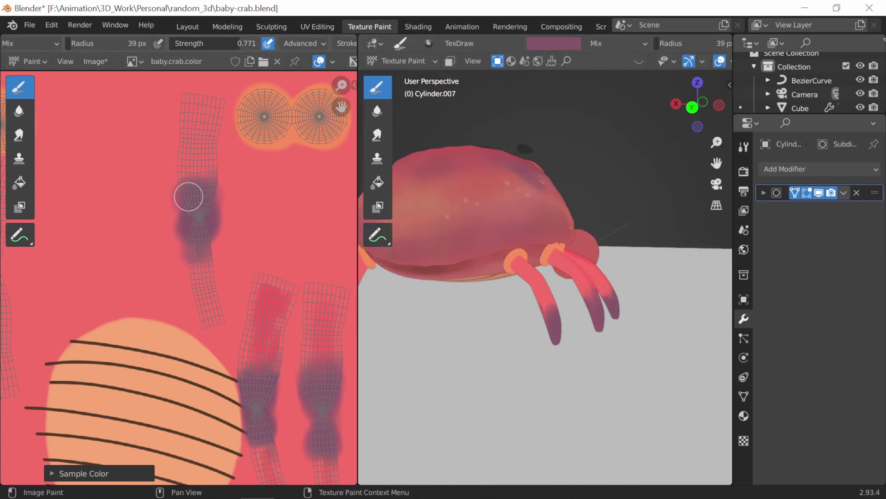
{"action": "mouse_move", "coordinate": [188, 197]}
{"action": "middle_mouse_down"}
{"action": "mouse_move", "coordinate": [257, 293]}
{"action": "mouse_move", "coordinate": [165, 304]}
{"action": "middle_mouse_up"}
{"action": "scroll", "coordinate": [148, 300], "scroll_direction": "up", "scroll_amount": 2}
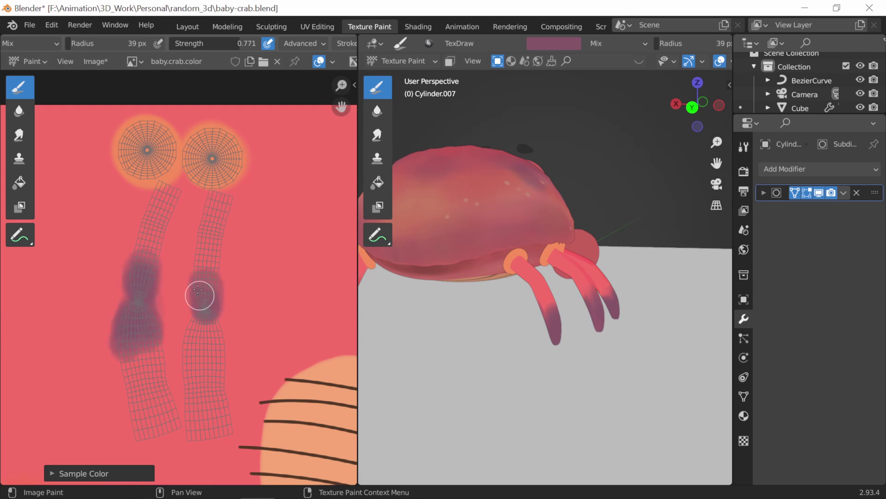
{"action": "middle_click_drag", "start_coordinate": [397, 276], "coordinate": [363, 255]}
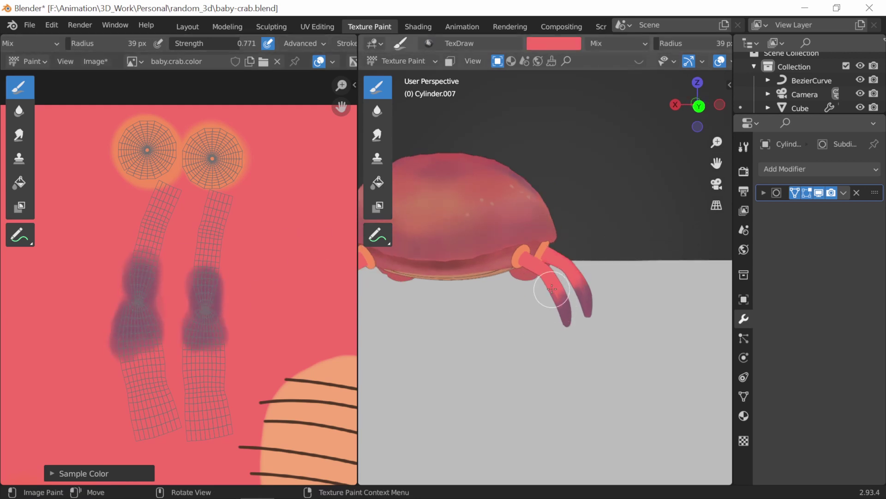
{"action": "key", "text": "KP_Divide"}
- Dab small orange speckles along the isolated legs, then exit local view to the whole crab
{"action": "mouse_move", "coordinate": [624, 297]}
{"action": "middle_mouse_down"}
{"action": "mouse_move", "coordinate": [530, 291]}
{"action": "mouse_move", "coordinate": [621, 296]}
{"action": "middle_mouse_up"}
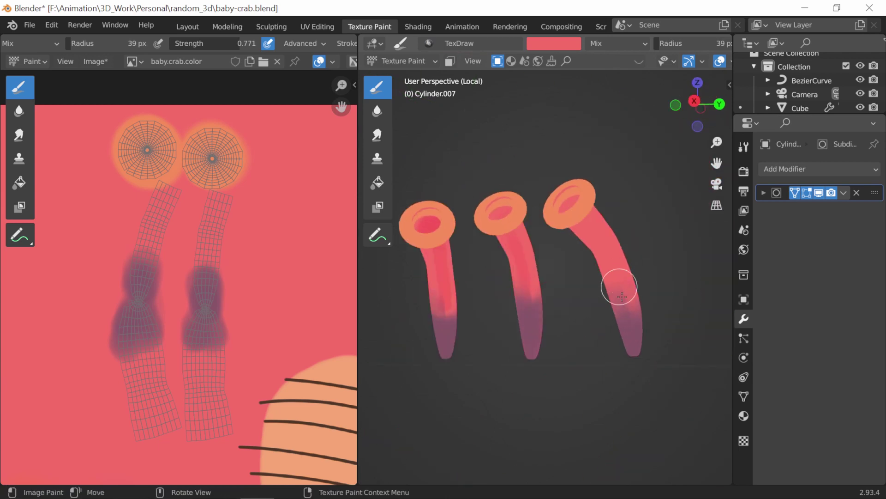
{"action": "mouse_move", "coordinate": [521, 275]}
{"action": "middle_mouse_down"}
{"action": "mouse_move", "coordinate": [572, 303]}
{"action": "mouse_move", "coordinate": [667, 303]}
{"action": "mouse_move", "coordinate": [656, 303]}
{"action": "middle_mouse_up"}
{"action": "key", "text": "Home"}
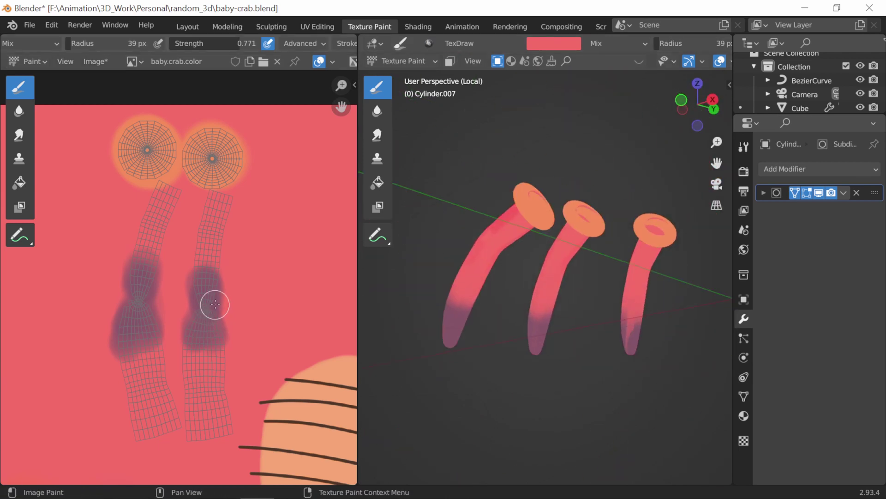
{"action": "mouse_move", "coordinate": [628, 342]}
{"action": "middle_mouse_down"}
{"action": "mouse_move", "coordinate": [568, 328]}
{"action": "mouse_move", "coordinate": [627, 330]}
{"action": "mouse_move", "coordinate": [450, 347]}
{"action": "mouse_move", "coordinate": [459, 331]}
{"action": "mouse_move", "coordinate": [486, 345]}
{"action": "mouse_move", "coordinate": [435, 407]}
{"action": "mouse_move", "coordinate": [475, 317]}
{"action": "mouse_move", "coordinate": [520, 362]}
{"action": "mouse_move", "coordinate": [485, 330]}
{"action": "mouse_move", "coordinate": [451, 336]}
{"action": "mouse_move", "coordinate": [473, 362]}
{"action": "mouse_move", "coordinate": [513, 328]}
{"action": "mouse_move", "coordinate": [476, 296]}
{"action": "middle_mouse_up"}
{"action": "middle_click_drag", "start_coordinate": [463, 238], "coordinate": [481, 327]}
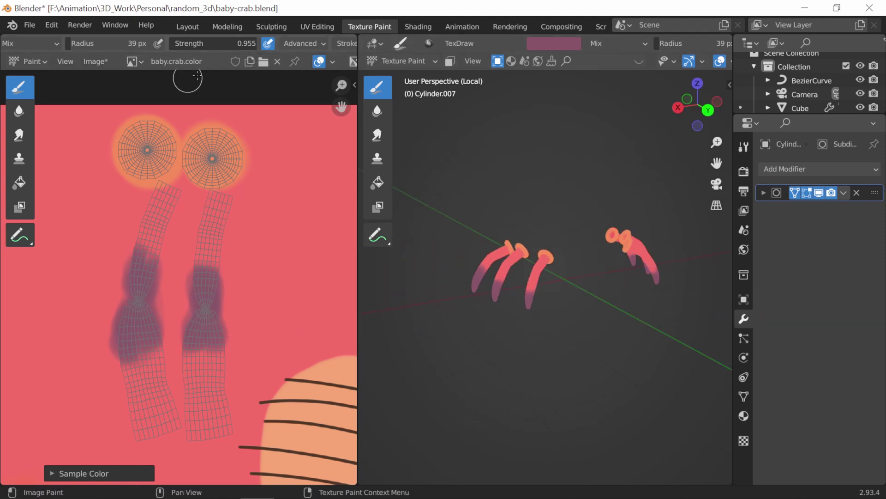
{"action": "scroll", "coordinate": [213, 291], "scroll_direction": "up", "scroll_amount": 2}
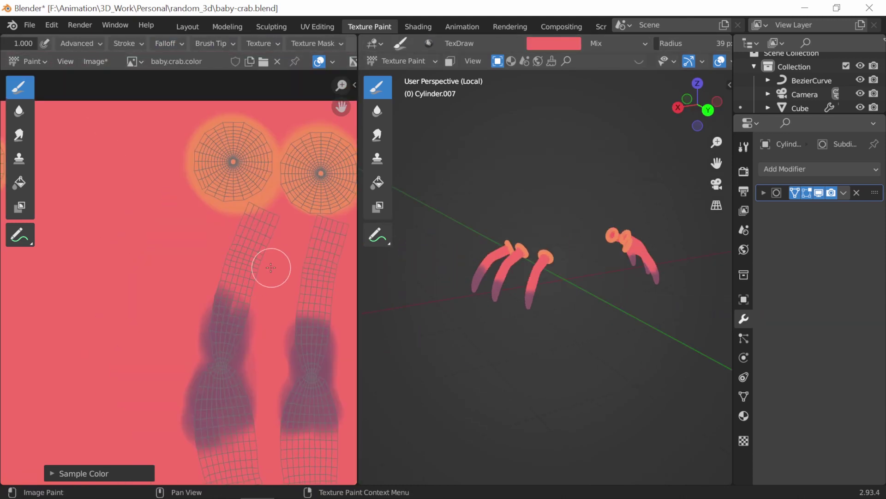
{"action": "key", "text": "s"}
{"action": "scroll", "coordinate": [244, 289], "scroll_direction": "up", "scroll_amount": 2}
{"action": "scroll", "coordinate": [493, 276], "scroll_direction": "up", "scroll_amount": 3}
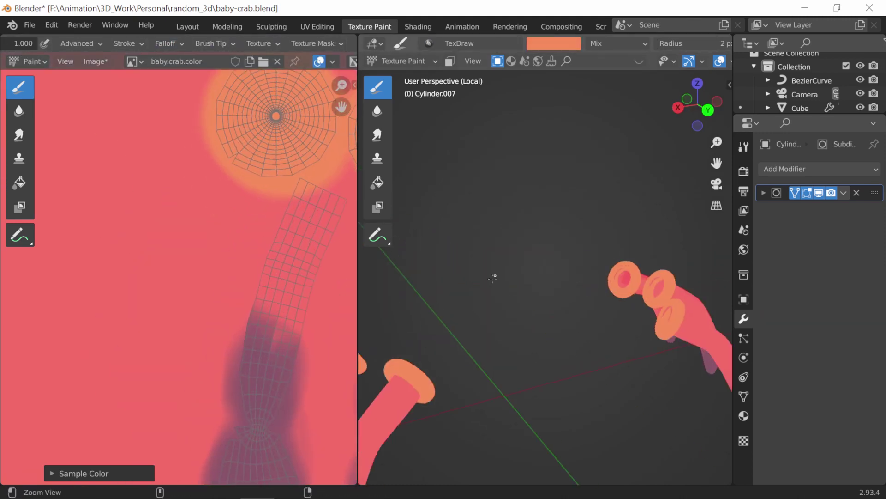
{"action": "mouse_move", "coordinate": [492, 277]}
{"action": "middle_mouse_down"}
{"action": "mouse_move", "coordinate": [456, 315]}
{"action": "mouse_move", "coordinate": [481, 351]}
{"action": "mouse_move", "coordinate": [409, 333]}
{"action": "middle_mouse_up"}
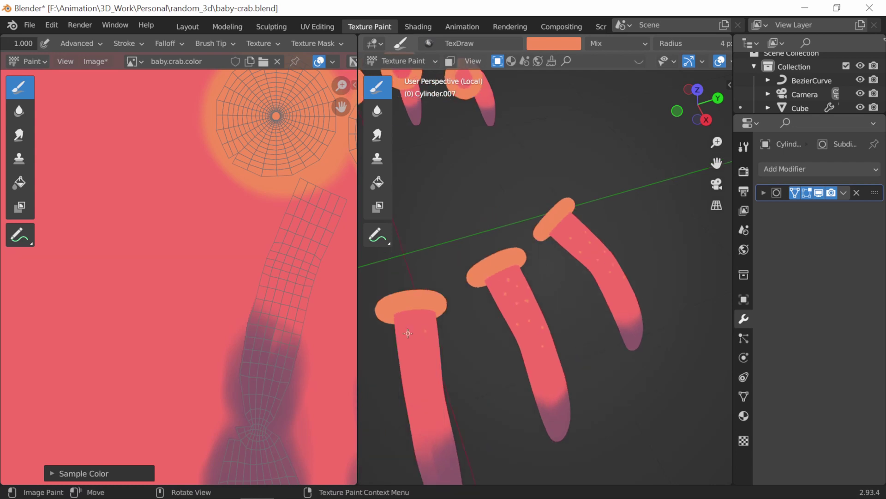
{"action": "mouse_move", "coordinate": [420, 367]}
{"action": "middle_mouse_down"}
{"action": "mouse_move", "coordinate": [554, 356]}
{"action": "mouse_move", "coordinate": [505, 292]}
{"action": "mouse_move", "coordinate": [491, 360]}
{"action": "mouse_move", "coordinate": [578, 356]}
{"action": "mouse_move", "coordinate": [550, 312]}
{"action": "mouse_move", "coordinate": [584, 361]}
{"action": "mouse_move", "coordinate": [566, 408]}
{"action": "mouse_move", "coordinate": [562, 323]}
{"action": "middle_mouse_up"}
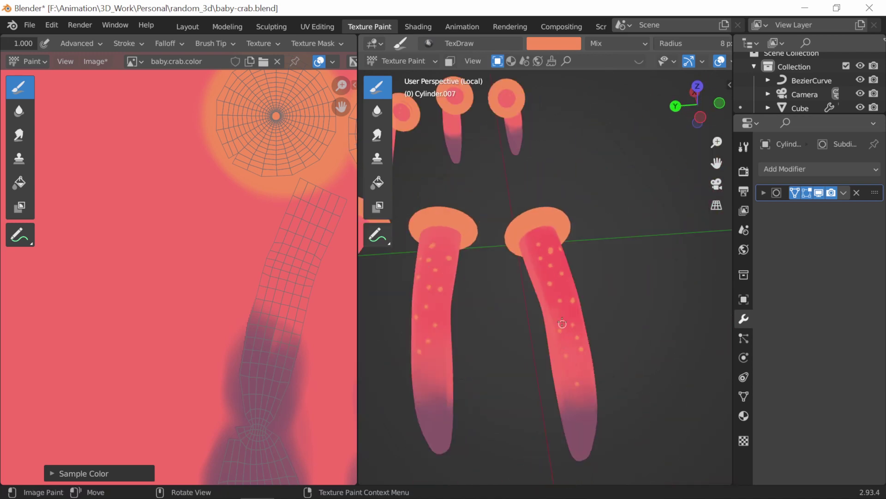
{"action": "key", "text": "KP_Divide"}
{"action": "mouse_move", "coordinate": [492, 322]}
{"action": "middle_mouse_down"}
{"action": "mouse_move", "coordinate": [591, 351]}
{"action": "mouse_move", "coordinate": [569, 363]}
{"action": "middle_mouse_up"}
- Sample a mauve brush colour and switch painting to the claw part of the crab
{"action": "key", "text": "s"}
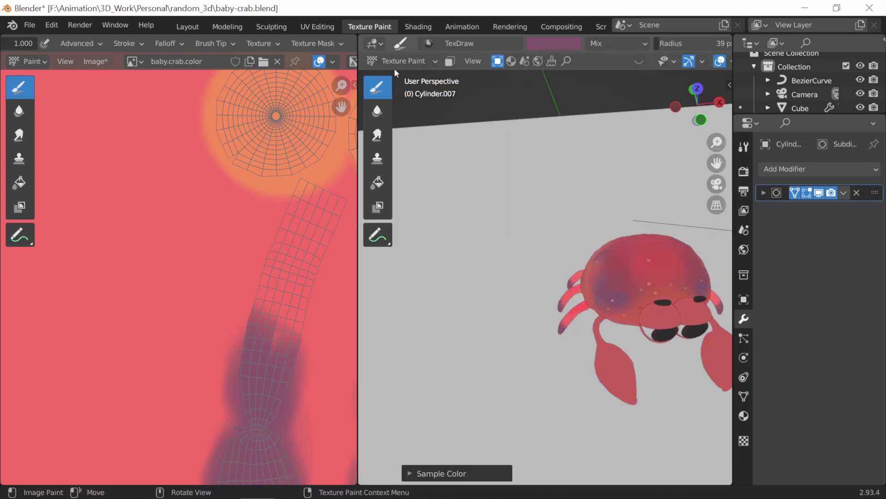
{"action": "key", "text": "ctrl+Tab"}
{"action": "key", "text": "ctrl+Tab"}
{"action": "middle_click_drag", "start_coordinate": [450, 109], "coordinate": [519, 311]}
{"action": "scroll", "coordinate": [179, 257], "scroll_direction": "down", "scroll_amount": 3}
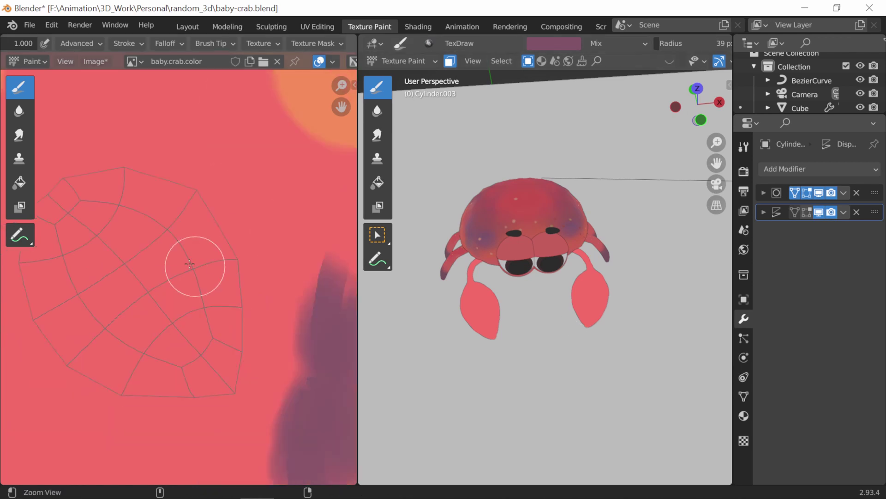
{"action": "scroll", "coordinate": [179, 257], "scroll_direction": "down", "scroll_amount": 3}
{"action": "middle_click_drag", "start_coordinate": [415, 393], "coordinate": [514, 351]}
{"action": "scroll", "coordinate": [468, 193], "scroll_direction": "up", "scroll_amount": 3}
{"action": "scroll", "coordinate": [209, 46], "scroll_direction": "up", "scroll_amount": 5}
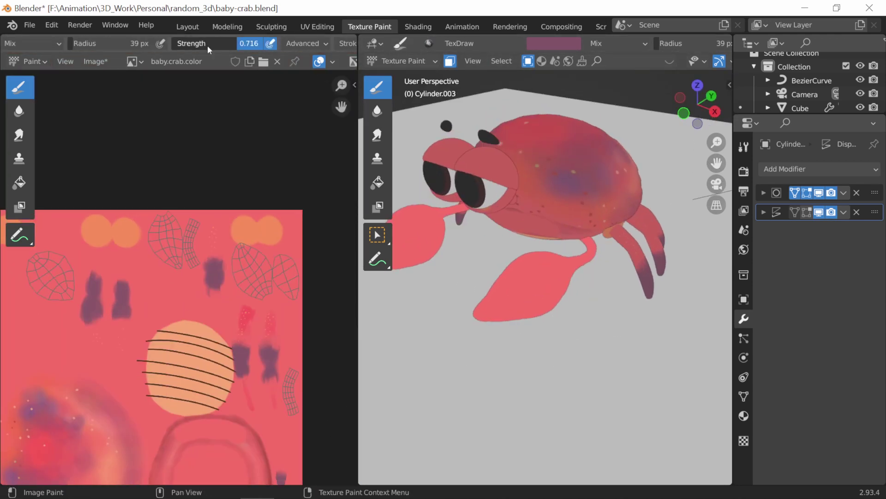
{"action": "mouse_move", "coordinate": [515, 296]}
{"action": "middle_mouse_down"}
{"action": "mouse_move", "coordinate": [554, 311]}
{"action": "mouse_move", "coordinate": [514, 341]}
{"action": "mouse_move", "coordinate": [528, 367]}
{"action": "middle_mouse_up"}
{"action": "scroll", "coordinate": [501, 338], "scroll_direction": "up", "scroll_amount": 2}
{"action": "mouse_move", "coordinate": [469, 326]}
{"action": "middle_mouse_down"}
{"action": "mouse_move", "coordinate": [523, 297]}
{"action": "mouse_move", "coordinate": [365, 268]}
{"action": "middle_mouse_up"}
{"action": "scroll", "coordinate": [177, 237], "scroll_direction": "up", "scroll_amount": 1}
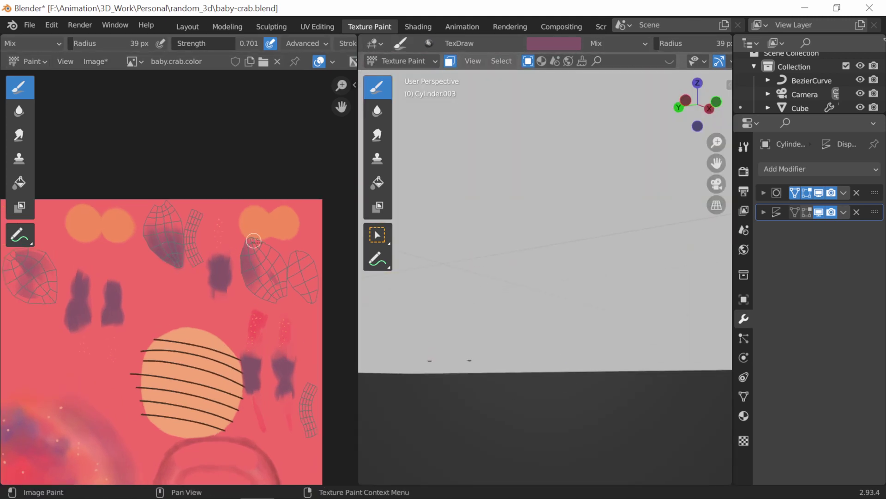
- Enlarge the brush, raise its strength and paint mauve shading onto the first claw UV island
{"action": "middle_click_drag", "start_coordinate": [250, 254], "coordinate": [380, 260]}
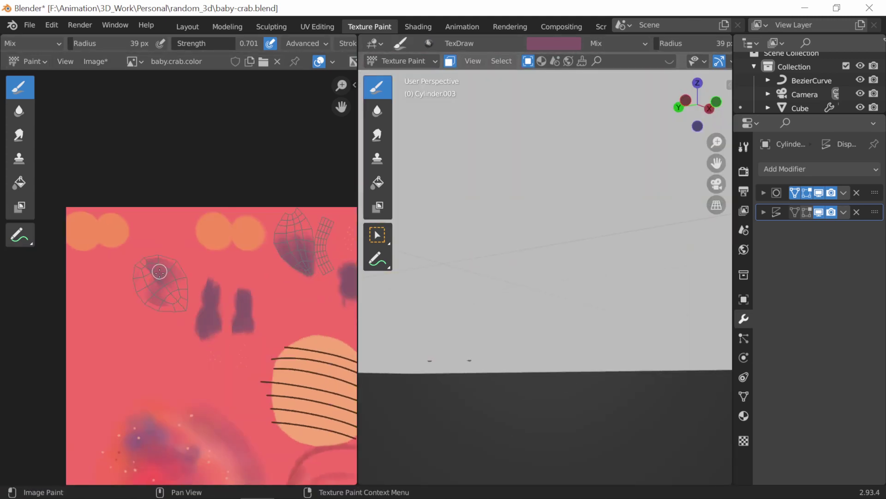
{"action": "left_click_drag", "start_coordinate": [222, 43], "coordinate": [234, 43]}
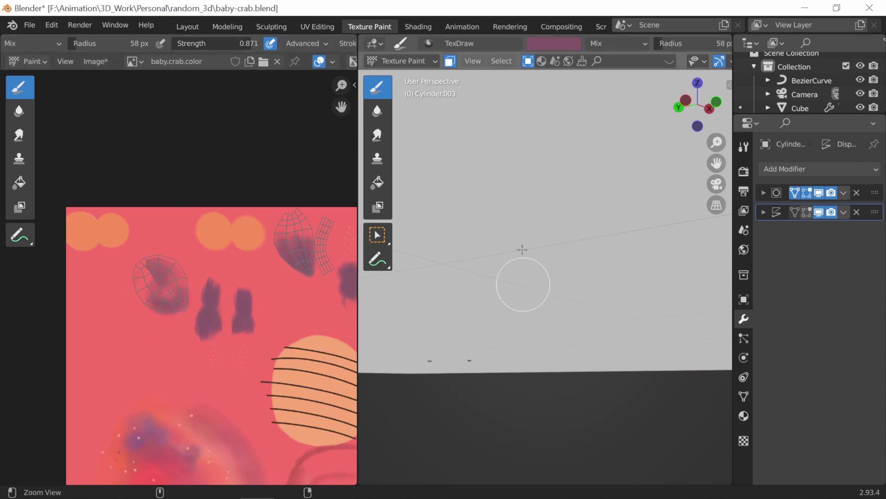
{"action": "middle_click_drag", "start_coordinate": [522, 283], "coordinate": [421, 370]}
{"action": "middle_click_drag", "start_coordinate": [531, 324], "coordinate": [461, 268]}
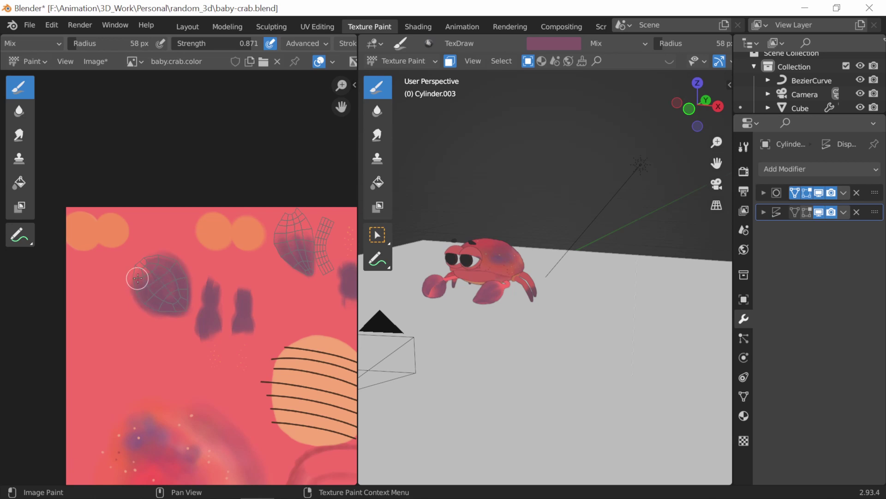
{"action": "middle_click_drag", "start_coordinate": [138, 278], "coordinate": [166, 113]}
- Shade the remaining claw islands mauve, then sample coral pink from the texture
{"action": "middle_click_drag", "start_coordinate": [370, 312], "coordinate": [381, 323]}
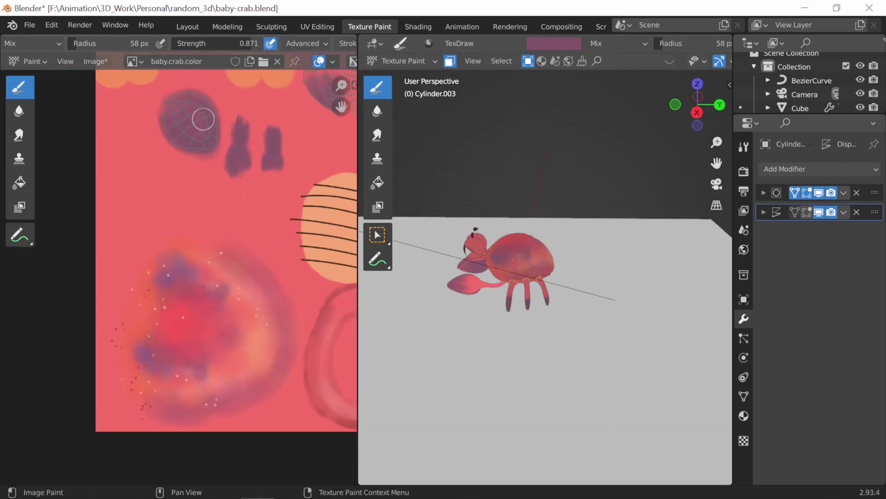
{"action": "middle_click_drag", "start_coordinate": [170, 120], "coordinate": [271, 259]}
{"action": "middle_click_drag", "start_coordinate": [531, 332], "coordinate": [568, 341]}
{"action": "scroll", "coordinate": [293, 276], "scroll_direction": "up", "scroll_amount": 2}
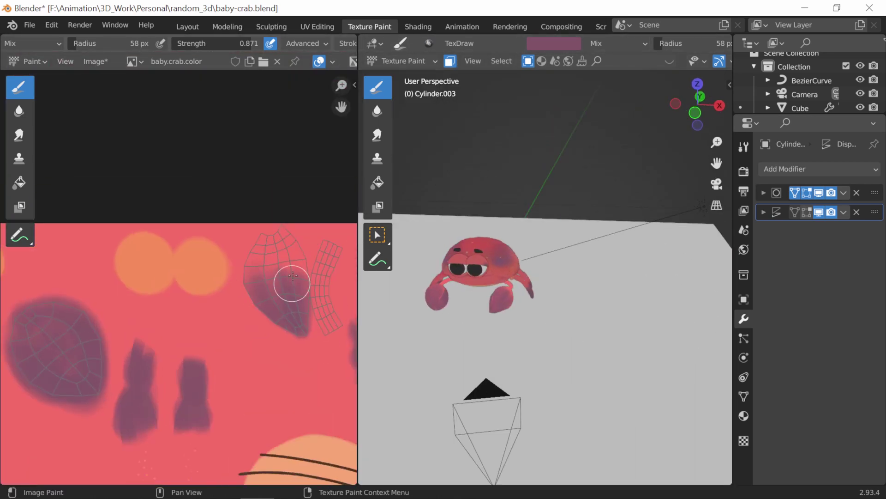
{"action": "mouse_move", "coordinate": [265, 294]}
{"action": "middle_mouse_down"}
{"action": "mouse_move", "coordinate": [264, 323]}
{"action": "mouse_move", "coordinate": [155, 310]}
{"action": "mouse_move", "coordinate": [241, 249]}
{"action": "middle_mouse_up"}
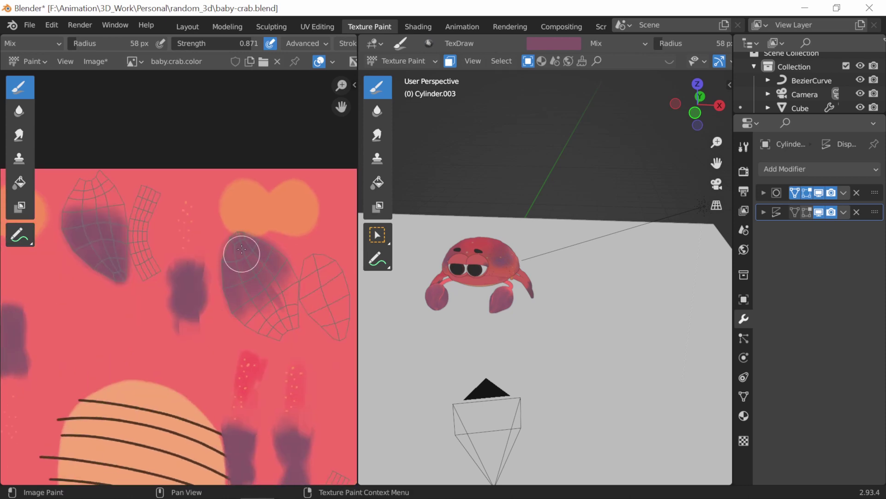
{"action": "middle_click_drag", "start_coordinate": [254, 316], "coordinate": [257, 301]}
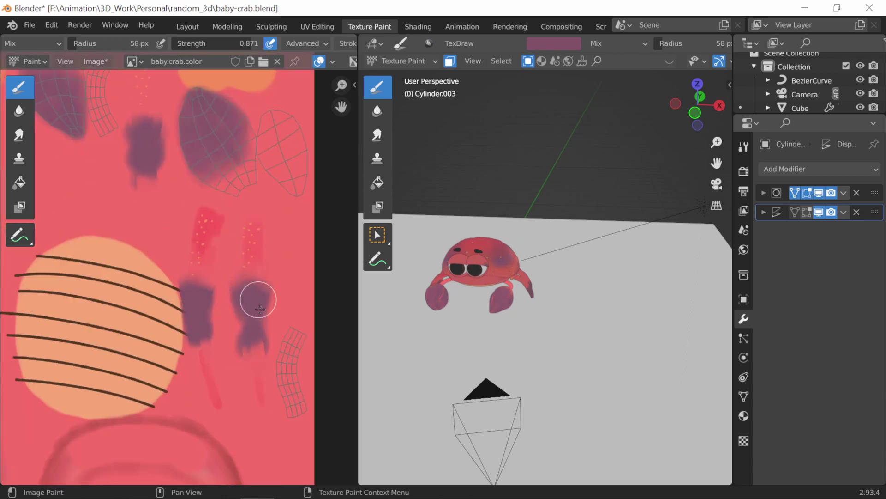
{"action": "mouse_move", "coordinate": [209, 315]}
{"action": "middle_mouse_down"}
{"action": "mouse_move", "coordinate": [192, 238]}
{"action": "mouse_move", "coordinate": [140, 281]}
{"action": "middle_mouse_up"}
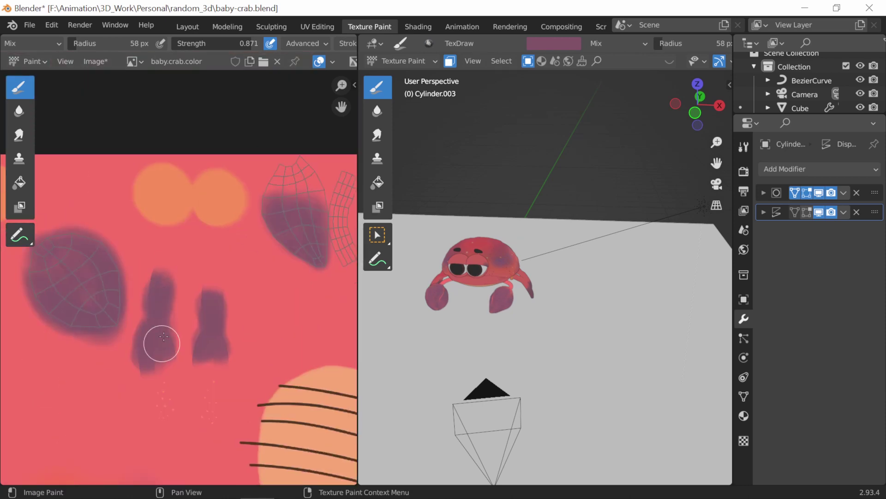
{"action": "middle_click_drag", "start_coordinate": [379, 351], "coordinate": [416, 362]}
{"action": "key", "text": "s"}
{"action": "scroll", "coordinate": [483, 316], "scroll_direction": "up", "scroll_amount": 4}
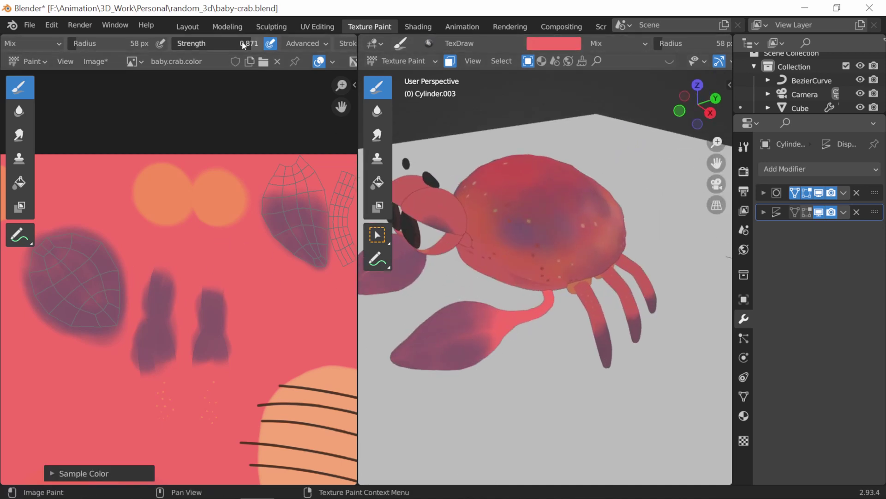
- Sample mauve from the claw and lower the brush strength and radius
{"action": "left_click_drag", "start_coordinate": [240, 43], "coordinate": [199, 43]}
{"action": "key", "text": "s"}
{"action": "middle_click_drag", "start_coordinate": [450, 324], "coordinate": [476, 341]}
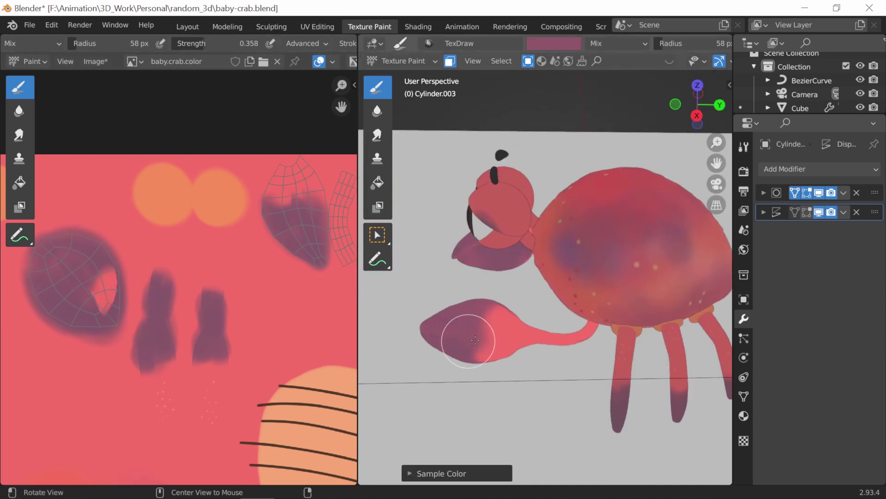
{"action": "middle_click_drag", "start_coordinate": [422, 235], "coordinate": [461, 259]}
{"action": "scroll", "coordinate": [491, 279], "scroll_direction": "up", "scroll_amount": 3}
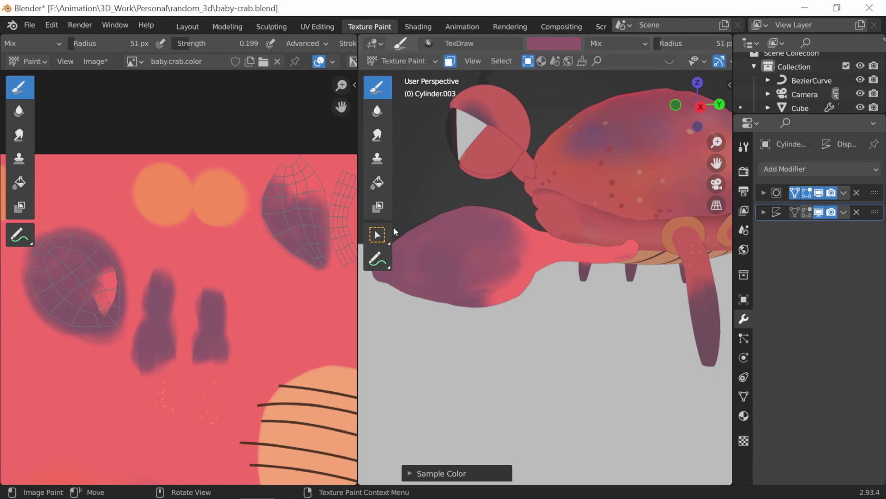
- Paint mauve shading over the pincer from several angles, widening the object list
{"action": "middle_click_drag", "start_coordinate": [504, 266], "coordinate": [560, 303]}
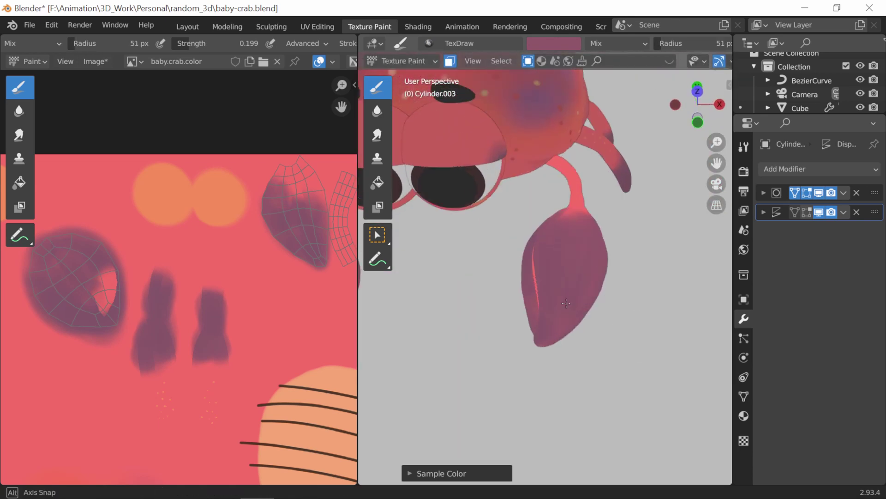
{"action": "middle_click_drag", "start_coordinate": [524, 366], "coordinate": [490, 300]}
{"action": "left_click_drag", "start_coordinate": [813, 115], "coordinate": [812, 341]}
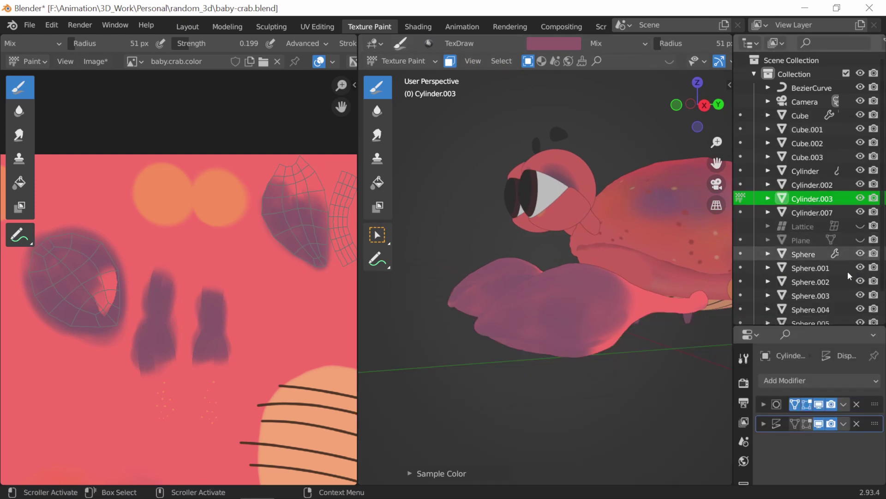
{"action": "mouse_move", "coordinate": [545, 286]}
{"action": "middle_mouse_down"}
{"action": "mouse_move", "coordinate": [596, 327]}
{"action": "mouse_move", "coordinate": [594, 393]}
{"action": "middle_mouse_up"}
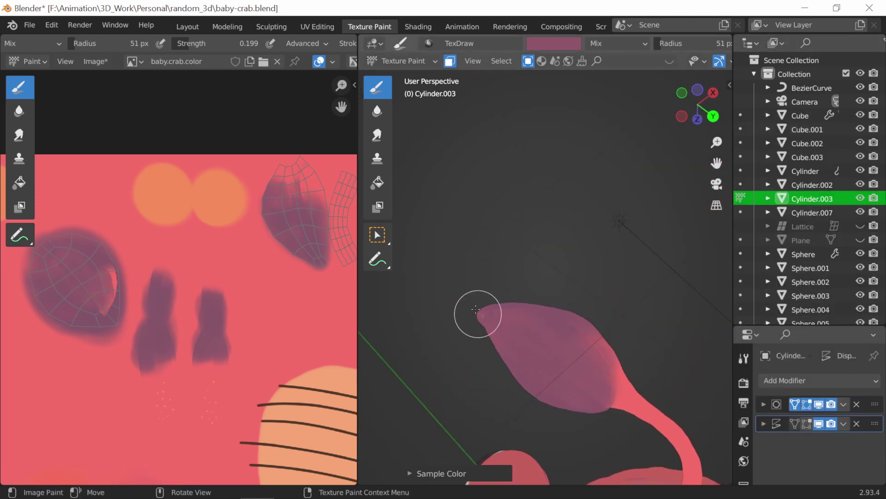
{"action": "mouse_move", "coordinate": [476, 309]}
{"action": "middle_mouse_down"}
{"action": "mouse_move", "coordinate": [538, 332]}
{"action": "mouse_move", "coordinate": [459, 301]}
{"action": "mouse_move", "coordinate": [523, 273]}
{"action": "mouse_move", "coordinate": [520, 141]}
{"action": "mouse_move", "coordinate": [529, 177]}
{"action": "middle_mouse_up"}
{"action": "mouse_move", "coordinate": [472, 218]}
{"action": "middle_mouse_down"}
{"action": "mouse_move", "coordinate": [506, 303]}
{"action": "mouse_move", "coordinate": [522, 243]}
{"action": "middle_mouse_up"}
{"action": "middle_click_drag", "start_coordinate": [530, 295], "coordinate": [534, 271]}
{"action": "mouse_move", "coordinate": [485, 369]}
{"action": "middle_mouse_down"}
{"action": "mouse_move", "coordinate": [530, 286]}
{"action": "mouse_move", "coordinate": [518, 192]}
{"action": "mouse_move", "coordinate": [534, 191]}
{"action": "mouse_move", "coordinate": [563, 248]}
{"action": "mouse_move", "coordinate": [581, 227]}
{"action": "mouse_move", "coordinate": [604, 224]}
{"action": "mouse_move", "coordinate": [514, 195]}
{"action": "mouse_move", "coordinate": [550, 197]}
{"action": "mouse_move", "coordinate": [488, 209]}
{"action": "mouse_move", "coordinate": [555, 260]}
{"action": "mouse_move", "coordinate": [285, 245]}
{"action": "middle_mouse_up"}
- Sample pink, resize the brush and paint the claw's stalk where it meets the body
{"action": "key", "text": "s"}
{"action": "key", "text": "f"}
{"action": "left_click", "coordinate": [580, 228]}
{"action": "key", "text": "f"}
{"action": "left_click", "coordinate": [510, 192]}
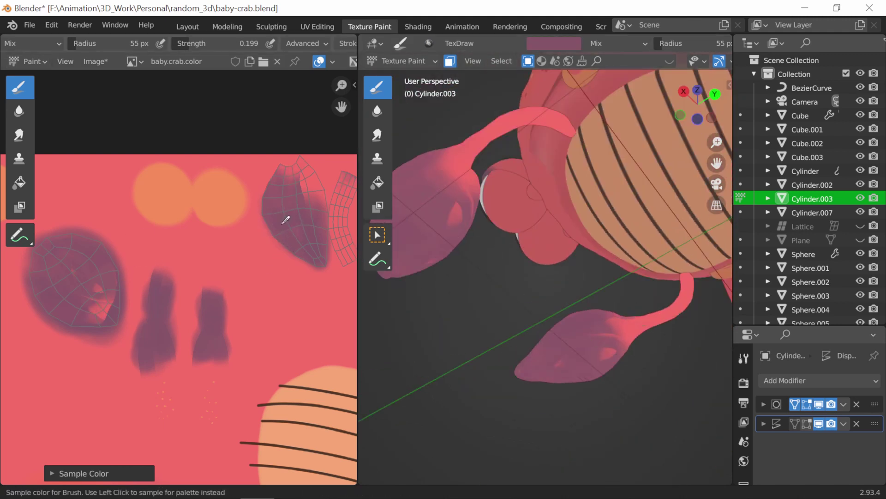
{"action": "mouse_move", "coordinate": [460, 299]}
{"action": "middle_mouse_down"}
{"action": "mouse_move", "coordinate": [526, 241]}
{"action": "mouse_move", "coordinate": [532, 197]}
{"action": "middle_mouse_up"}
{"action": "middle_click_drag", "start_coordinate": [501, 170], "coordinate": [475, 154]}
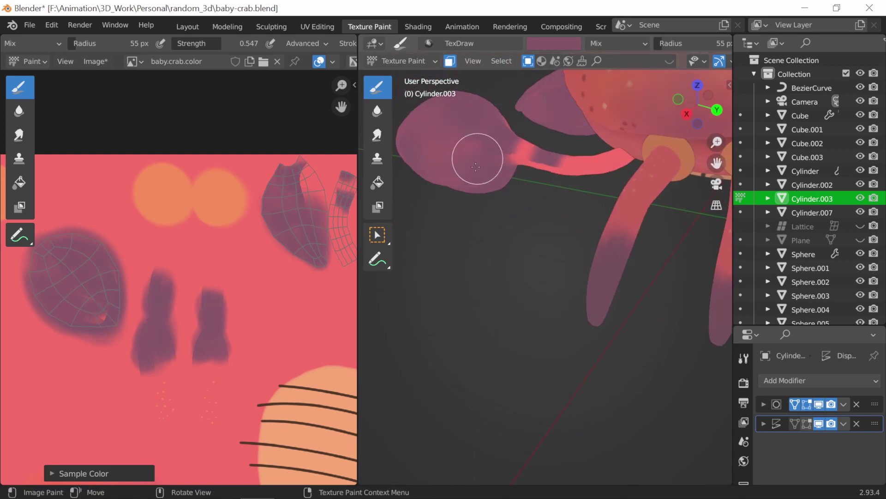
- Shrink the brush, resample pink and frame the whole crab
{"action": "middle_click_drag", "start_coordinate": [311, 285], "coordinate": [242, 311]}
{"action": "key", "text": "s"}
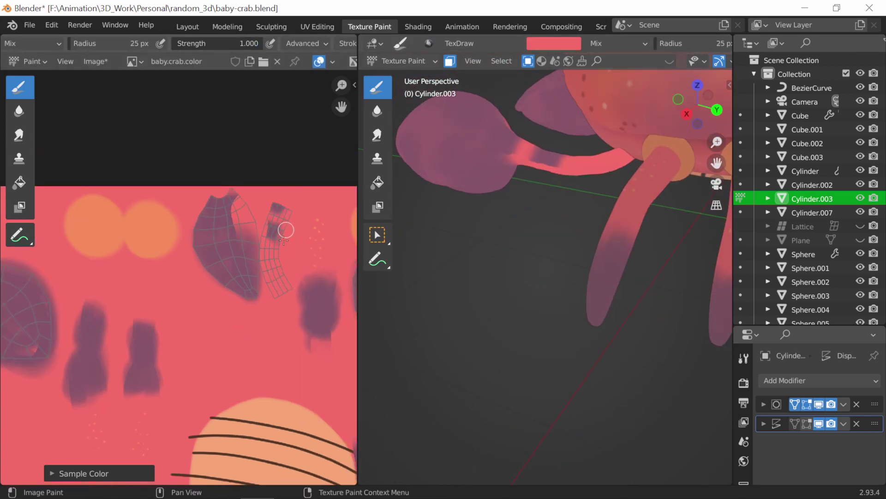
{"action": "scroll", "coordinate": [232, 253], "scroll_direction": "down", "scroll_amount": 2}
{"action": "scroll", "coordinate": [231, 253], "scroll_direction": "down", "scroll_amount": 2}
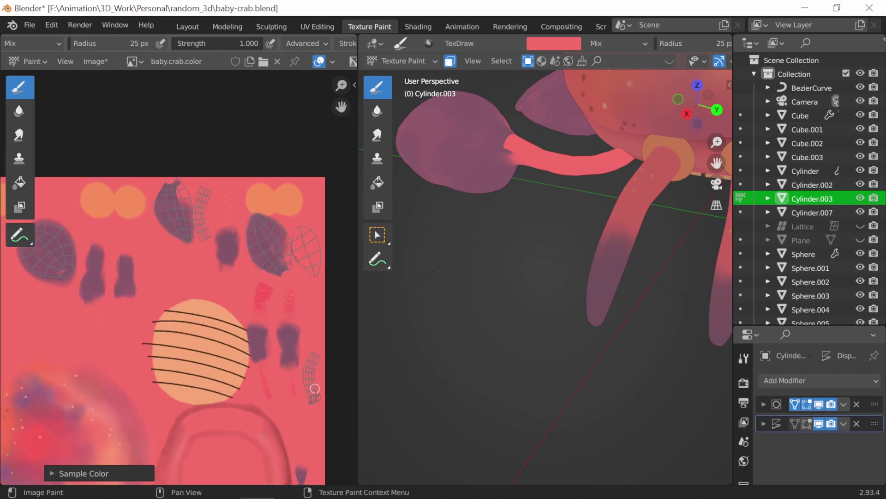
{"action": "key", "text": "Home"}
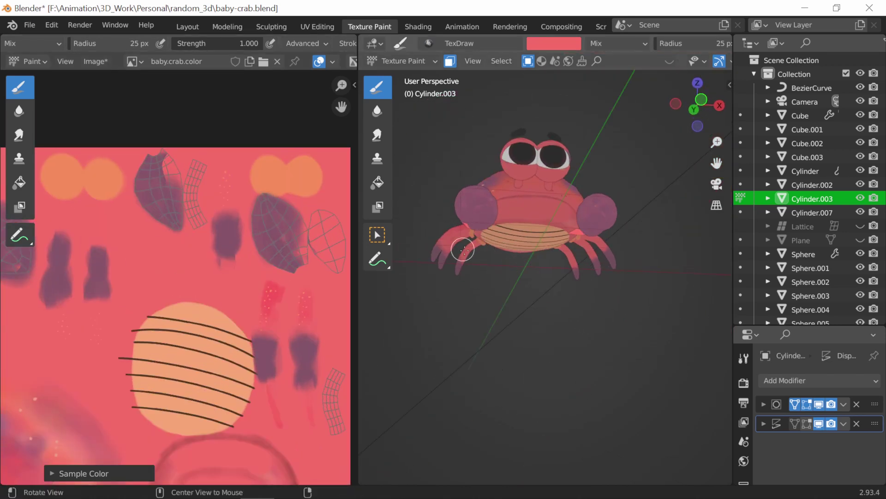
- Select the crab body (Cube.002) and return to Texture Paint on it
{"action": "middle_click_drag", "start_coordinate": [525, 228], "coordinate": [498, 208]}
{"action": "key", "text": "ctrl+Tab"}
{"action": "left_click", "coordinate": [527, 258]}
{"action": "left_click", "coordinate": [401, 60]}
{"action": "left_click", "coordinate": [406, 152]}
{"action": "scroll", "coordinate": [527, 231], "scroll_direction": "up", "scroll_amount": 2}
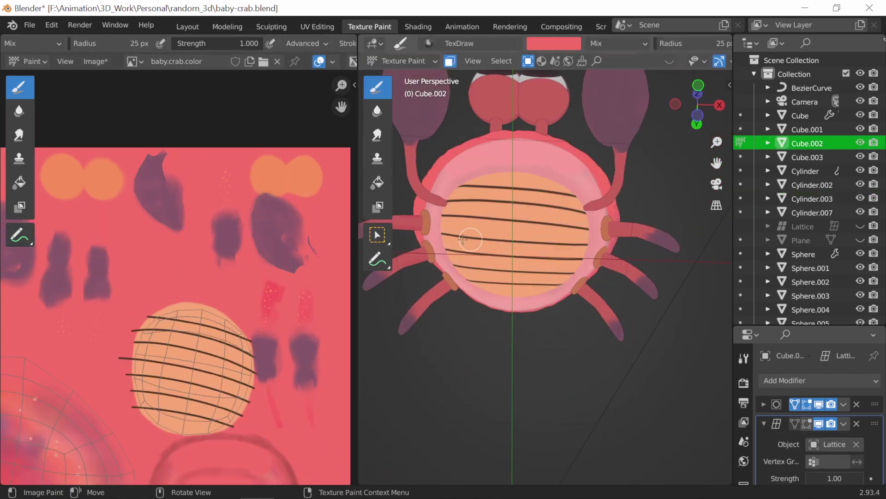
{"action": "scroll", "coordinate": [194, 300], "scroll_direction": "up", "scroll_amount": 2}
- Pick a pale peach brush colour and paint highlight bands across the orange belly
{"action": "key", "text": "s"}
{"action": "left_click", "coordinate": [554, 43]}
{"action": "scroll", "coordinate": [111, 194], "scroll_direction": "up", "scroll_amount": 1}
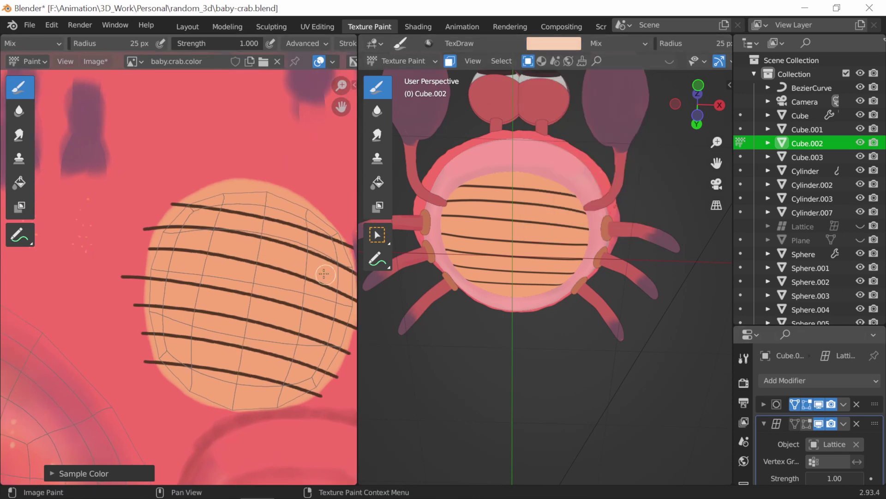
{"action": "key", "text": "f"}
{"action": "left_click", "coordinate": [554, 43]}
{"action": "left_click_drag", "start_coordinate": [578, 136], "coordinate": [582, 122]}
{"action": "middle_click_drag", "start_coordinate": [335, 280], "coordinate": [310, 264]}
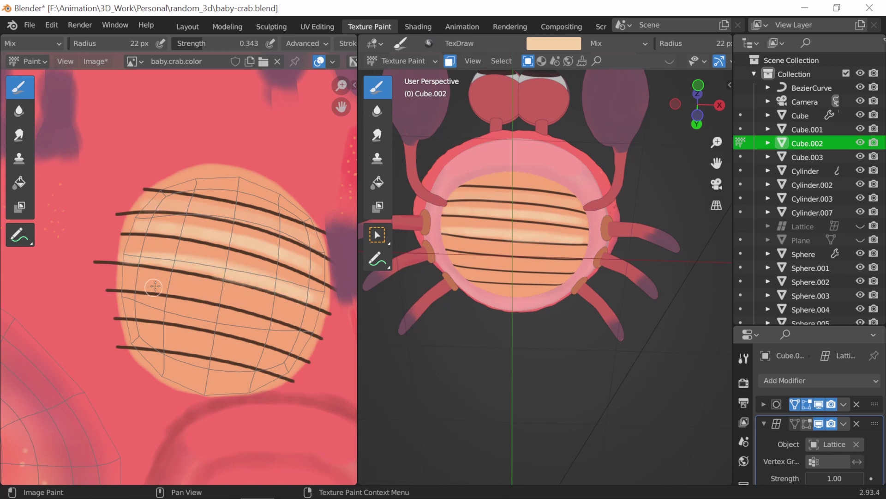
- Reduce brush size and strength and check the belly from the front view
{"action": "key", "text": "f"}
{"action": "left_click", "coordinate": [289, 324]}
{"action": "key", "text": "shift+f"}
{"action": "left_click", "coordinate": [283, 341]}
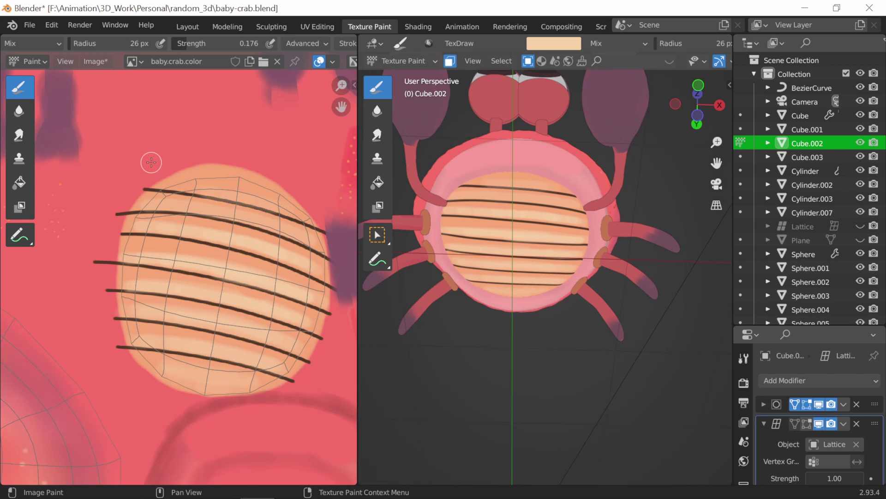
{"action": "key", "text": "KP_1"}
{"action": "mouse_move", "coordinate": [493, 291]}
{"action": "middle_mouse_down"}
{"action": "mouse_move", "coordinate": [453, 333]}
{"action": "mouse_move", "coordinate": [461, 340]}
{"action": "middle_mouse_up"}
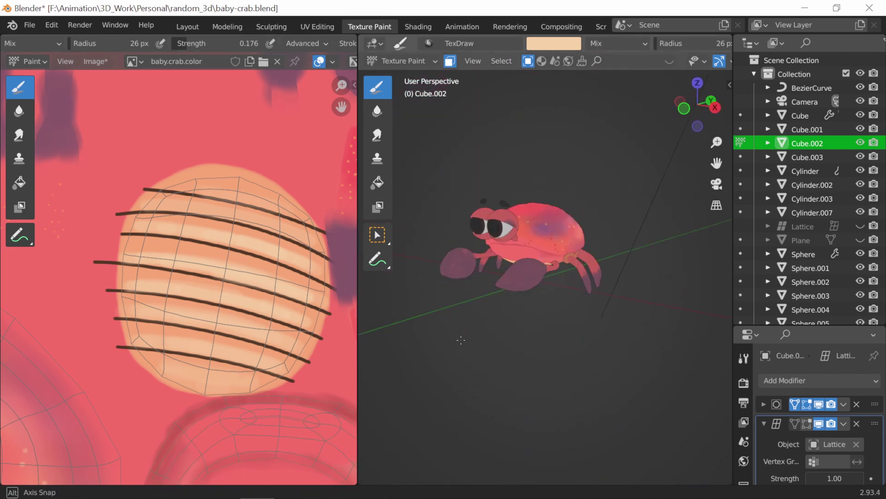
{"action": "scroll", "coordinate": [536, 296], "scroll_direction": "up", "scroll_amount": 3}
- Return to Object Mode and save the texture as baby.crab.color.png
{"action": "key", "text": "ctrl+Tab"}
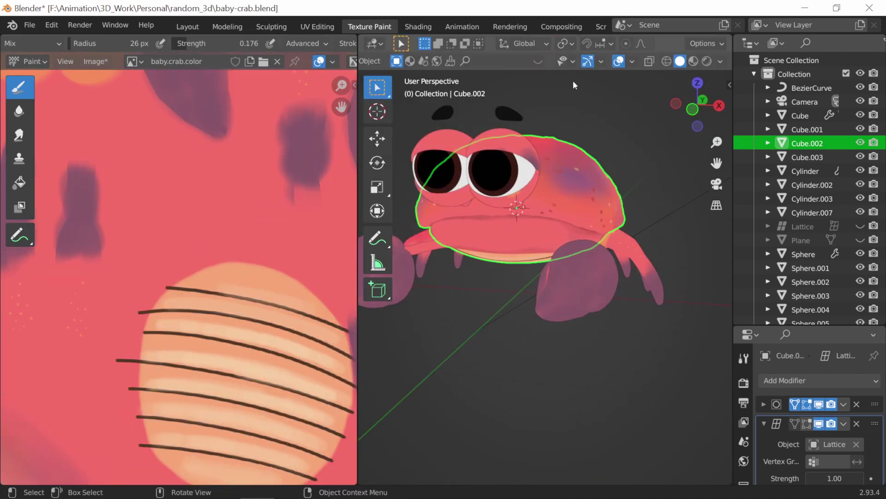
{"action": "scroll", "coordinate": [475, 326], "scroll_direction": "down", "scroll_amount": 4}
{"action": "key", "text": "alt+s"}
- Switch to Material Preview and select the claw, zooming in on it
{"action": "left_click", "coordinate": [456, 188]}
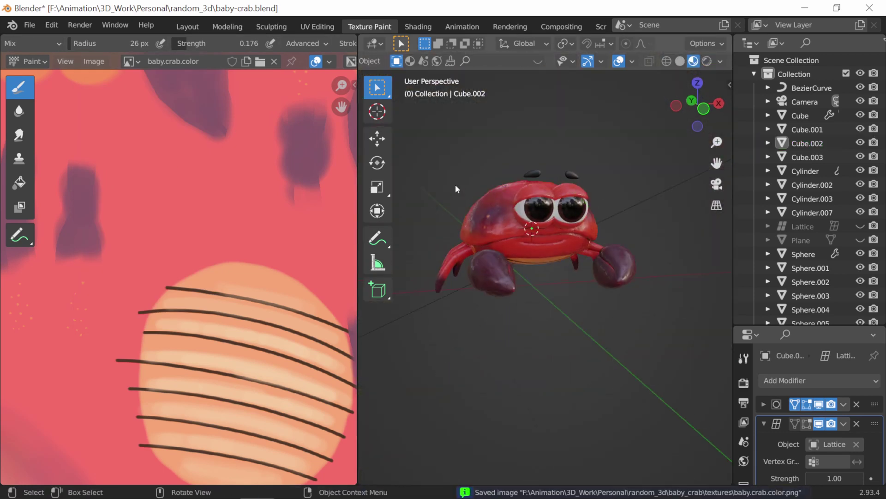
{"action": "mouse_move", "coordinate": [473, 355]}
{"action": "middle_mouse_down"}
{"action": "mouse_move", "coordinate": [440, 346]}
{"action": "mouse_move", "coordinate": [484, 311]}
{"action": "mouse_move", "coordinate": [456, 320]}
{"action": "middle_mouse_up"}
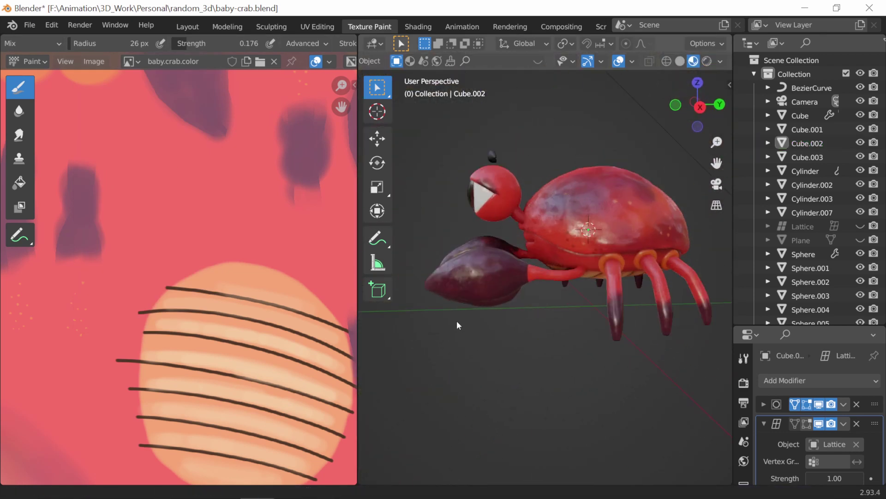
{"action": "left_click", "coordinate": [476, 283]}
{"action": "scroll", "coordinate": [476, 284], "scroll_direction": "up", "scroll_amount": 2}
{"action": "mouse_move", "coordinate": [476, 283]}
{"action": "middle_mouse_down"}
{"action": "mouse_move", "coordinate": [447, 298]}
{"action": "mouse_move", "coordinate": [509, 238]}
{"action": "middle_mouse_up"}
{"action": "scroll", "coordinate": [447, 297], "scroll_direction": "up", "scroll_amount": 2}
- Enter Texture Paint on the claw, sample pink and set the brush radius to 47 px
{"action": "key", "text": "ctrl+Tab"}
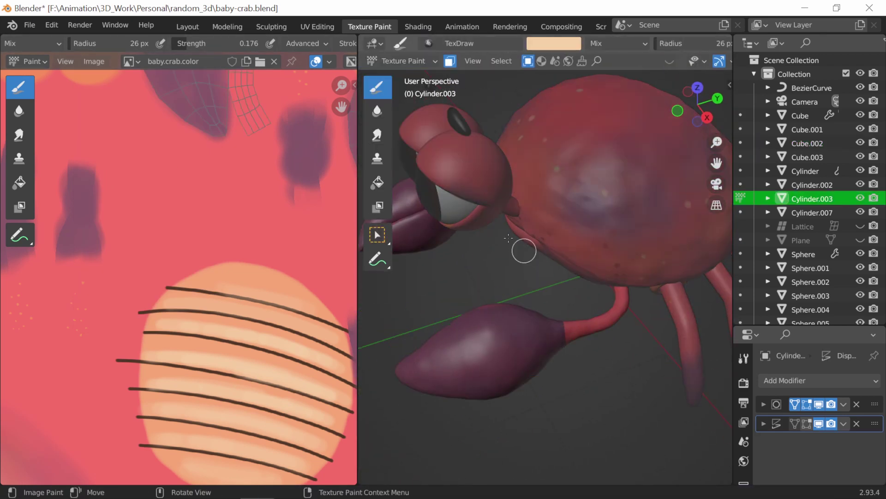
{"action": "key", "text": "s"}
{"action": "key", "text": "f"}
{"action": "left_click", "coordinate": [578, 336]}
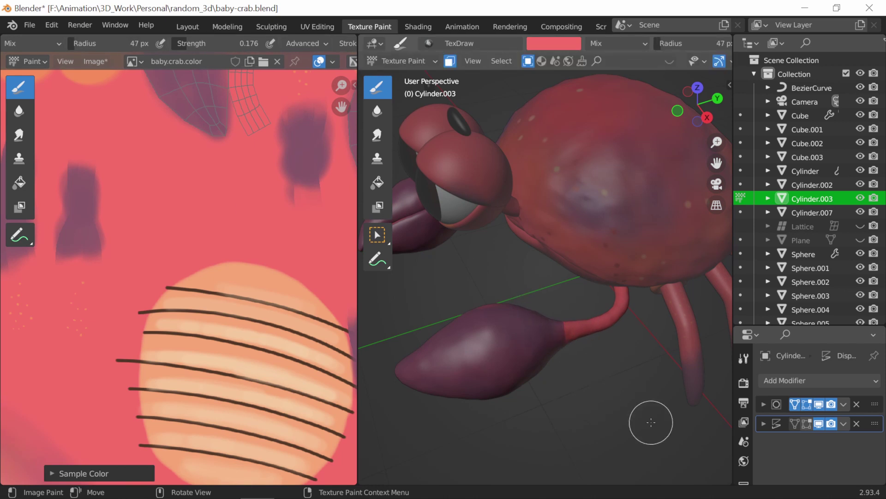
{"action": "scroll", "coordinate": [651, 422], "scroll_direction": "down", "scroll_amount": 5}
{"action": "scroll", "coordinate": [178, 251], "scroll_direction": "down", "scroll_amount": 4}
{"action": "scroll", "coordinate": [271, 257], "scroll_direction": "up", "scroll_amount": 2}
{"action": "scroll", "coordinate": [541, 399], "scroll_direction": "up", "scroll_amount": 6}
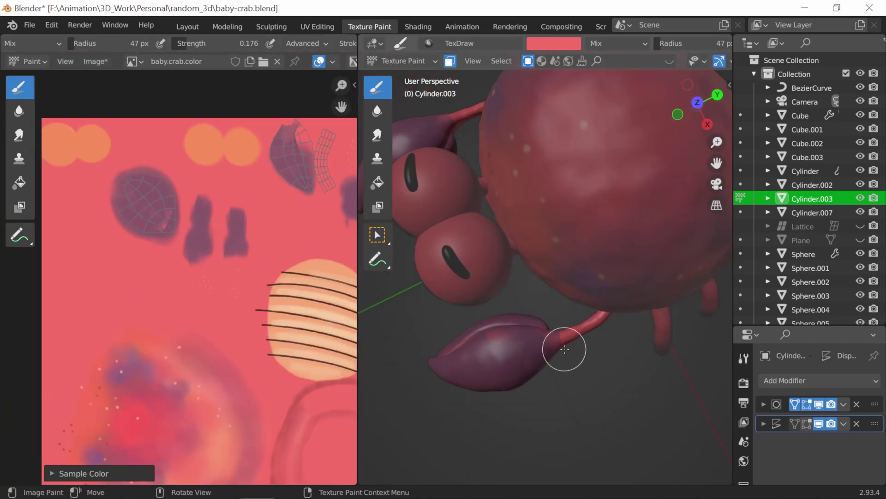
{"action": "scroll", "coordinate": [550, 324], "scroll_direction": "down", "scroll_amount": 4}
- Isolate the two claws and shade them with purple sampled from their texture
{"action": "key", "text": "KP_Divide"}
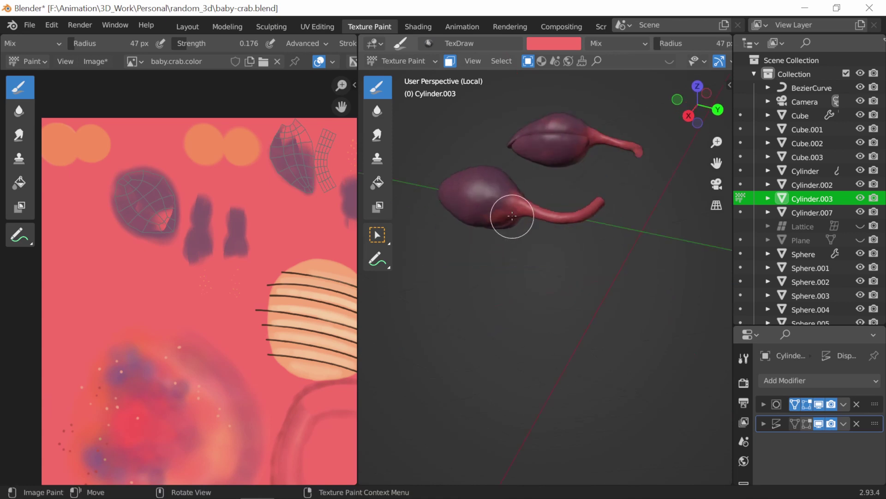
{"action": "mouse_move", "coordinate": [510, 183]}
{"action": "middle_mouse_down"}
{"action": "mouse_move", "coordinate": [491, 188]}
{"action": "mouse_move", "coordinate": [519, 209]}
{"action": "mouse_move", "coordinate": [501, 217]}
{"action": "middle_mouse_up"}
{"action": "key", "text": "s"}
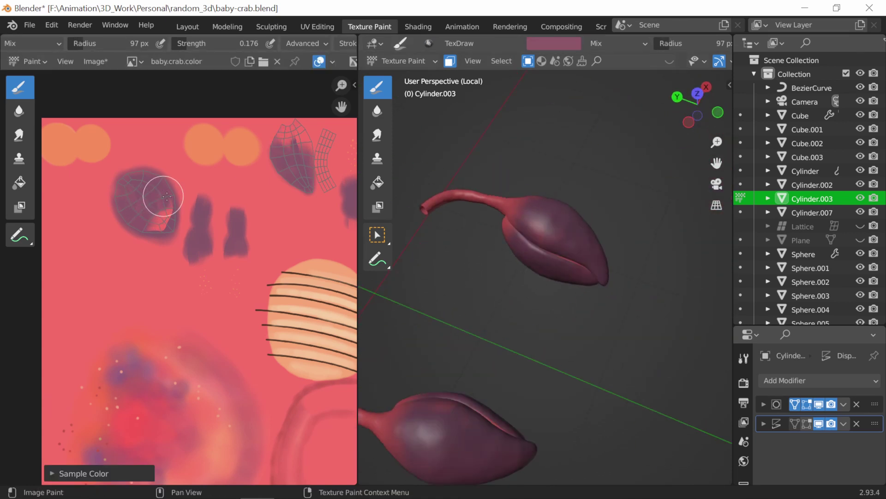
{"action": "key", "text": "ctrl+Tab"}
{"action": "mouse_move", "coordinate": [574, 268]}
{"action": "middle_mouse_down"}
{"action": "mouse_move", "coordinate": [585, 325]}
{"action": "mouse_move", "coordinate": [525, 379]}
{"action": "middle_mouse_up"}
{"action": "left_click", "coordinate": [402, 61]}
{"action": "left_click", "coordinate": [402, 154]}
- Paint salmon pink over the claws, then bring the whole crab back into view
{"action": "mouse_move", "coordinate": [577, 277]}
{"action": "middle_mouse_down"}
{"action": "mouse_move", "coordinate": [626, 301]}
{"action": "mouse_move", "coordinate": [674, 297]}
{"action": "middle_mouse_up"}
{"action": "key", "text": "s"}
{"action": "mouse_move", "coordinate": [577, 240]}
{"action": "middle_mouse_down"}
{"action": "mouse_move", "coordinate": [609, 253]}
{"action": "mouse_move", "coordinate": [634, 218]}
{"action": "mouse_move", "coordinate": [475, 253]}
{"action": "mouse_move", "coordinate": [511, 376]}
{"action": "mouse_move", "coordinate": [476, 307]}
{"action": "mouse_move", "coordinate": [549, 364]}
{"action": "middle_mouse_up"}
{"action": "key", "text": "KP_Divide"}
- Lighten the brush to a paler pink and paint highlights on the claw
{"action": "mouse_move", "coordinate": [603, 212]}
{"action": "middle_mouse_down"}
{"action": "mouse_move", "coordinate": [653, 330]}
{"action": "mouse_move", "coordinate": [527, 321]}
{"action": "middle_mouse_up"}
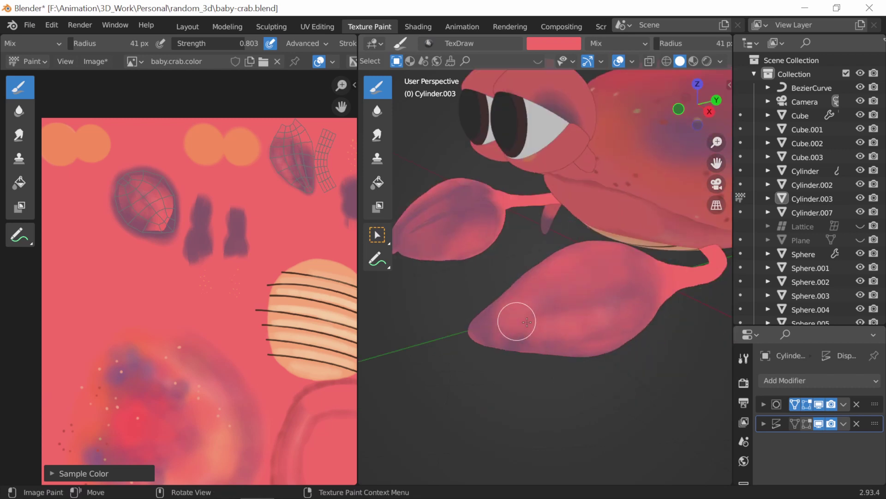
{"action": "middle_click_drag", "start_coordinate": [601, 314], "coordinate": [542, 295]}
{"action": "left_click", "coordinate": [554, 43]}
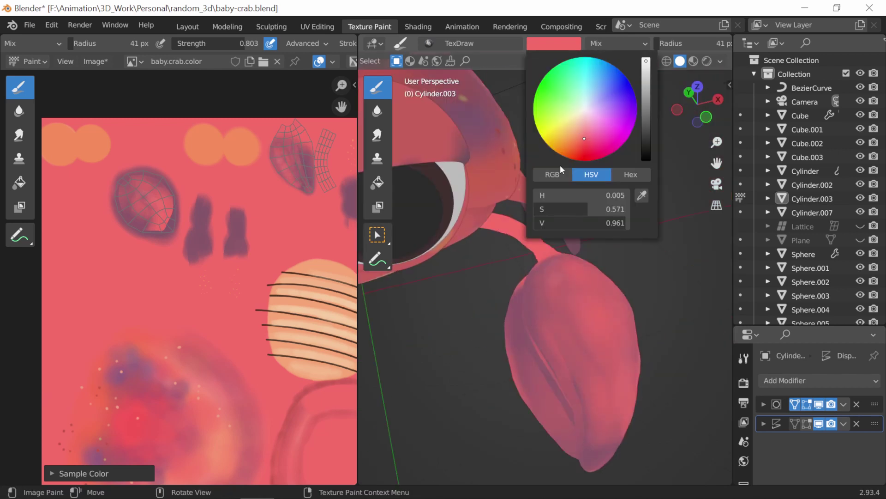
{"action": "left_click_drag", "start_coordinate": [560, 222], "coordinate": [582, 220]}
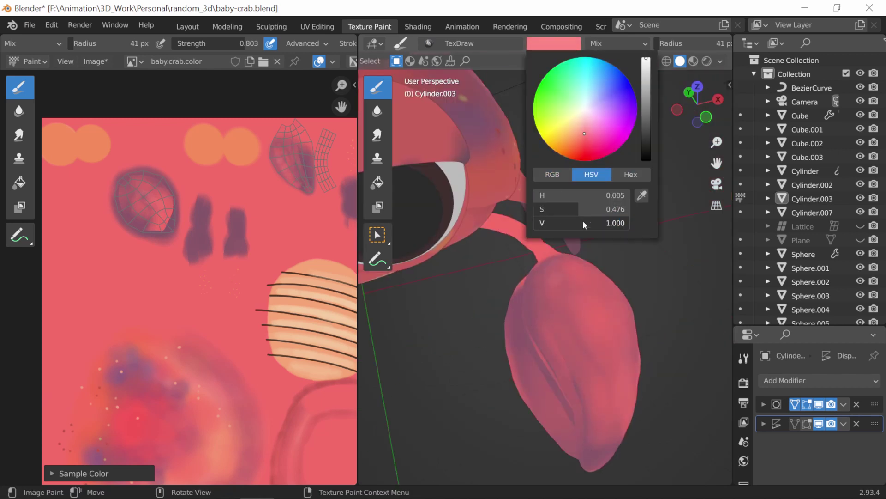
{"action": "mouse_move", "coordinate": [563, 209]}
{"action": "middle_mouse_down"}
{"action": "mouse_move", "coordinate": [593, 386]}
{"action": "mouse_move", "coordinate": [596, 304]}
{"action": "middle_mouse_up"}
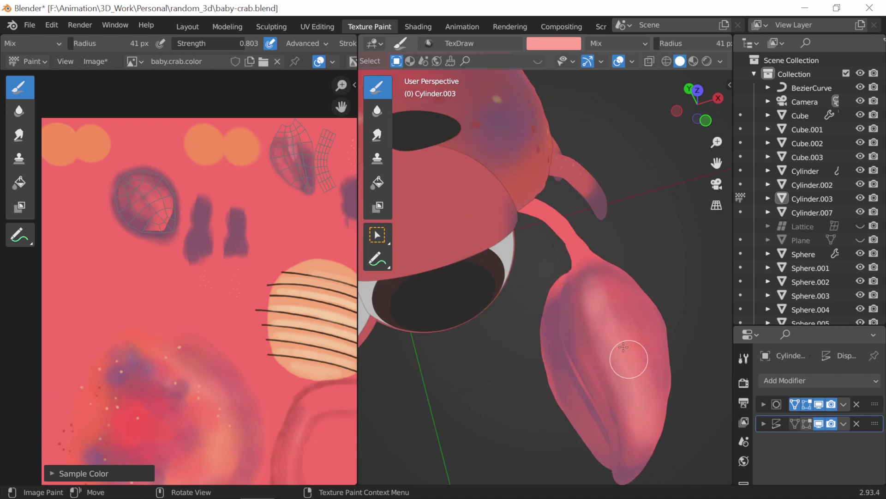
{"action": "mouse_move", "coordinate": [624, 348]}
{"action": "middle_mouse_down"}
{"action": "mouse_move", "coordinate": [591, 413]}
{"action": "mouse_move", "coordinate": [584, 248]}
{"action": "mouse_move", "coordinate": [469, 245]}
{"action": "mouse_move", "coordinate": [448, 289]}
{"action": "middle_mouse_up"}
{"action": "scroll", "coordinate": [469, 246], "scroll_direction": "down", "scroll_amount": 4}
{"action": "scroll", "coordinate": [534, 278], "scroll_direction": "up", "scroll_amount": 4}
- Highlight the upper claw piece and save the baby.crab.color texture image
{"action": "mouse_move", "coordinate": [535, 278]}
{"action": "middle_mouse_down"}
{"action": "mouse_move", "coordinate": [499, 263]}
{"action": "mouse_move", "coordinate": [416, 254]}
{"action": "middle_mouse_up"}
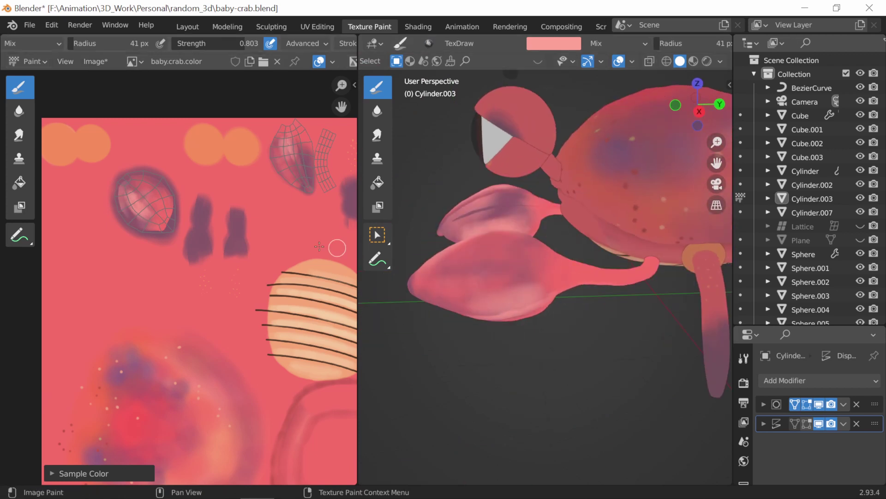
{"action": "mouse_move", "coordinate": [518, 290]}
{"action": "middle_mouse_down"}
{"action": "mouse_move", "coordinate": [521, 297]}
{"action": "mouse_move", "coordinate": [533, 281]}
{"action": "middle_mouse_up"}
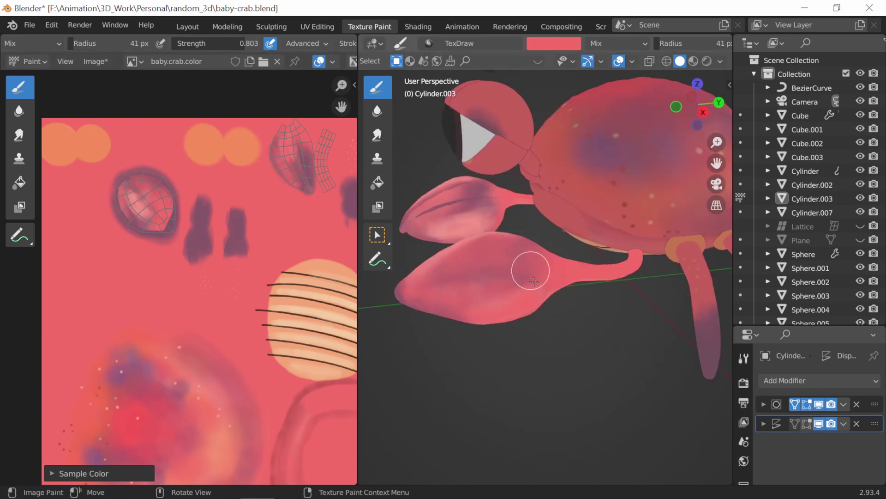
{"action": "left_click", "coordinate": [94, 61]}
{"action": "left_click", "coordinate": [106, 159]}
- Preview the crab rendered against the rocky HDRI, then return to Material Preview
{"action": "middle_click_drag", "start_coordinate": [530, 316], "coordinate": [487, 260]}
{"action": "scroll", "coordinate": [487, 260], "scroll_direction": "down", "scroll_amount": 8}
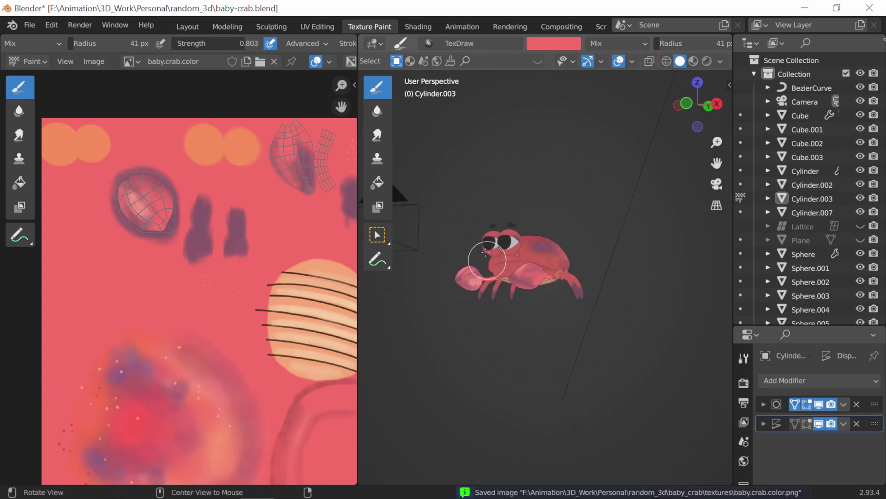
{"action": "key", "text": "ctrl+Page_Down"}
{"action": "mouse_move", "coordinate": [328, 201]}
{"action": "middle_mouse_down"}
{"action": "mouse_move", "coordinate": [301, 222]}
{"action": "mouse_move", "coordinate": [469, 229]}
{"action": "middle_mouse_up"}
{"action": "key", "text": "z"}
{"action": "left_click", "coordinate": [470, 272]}
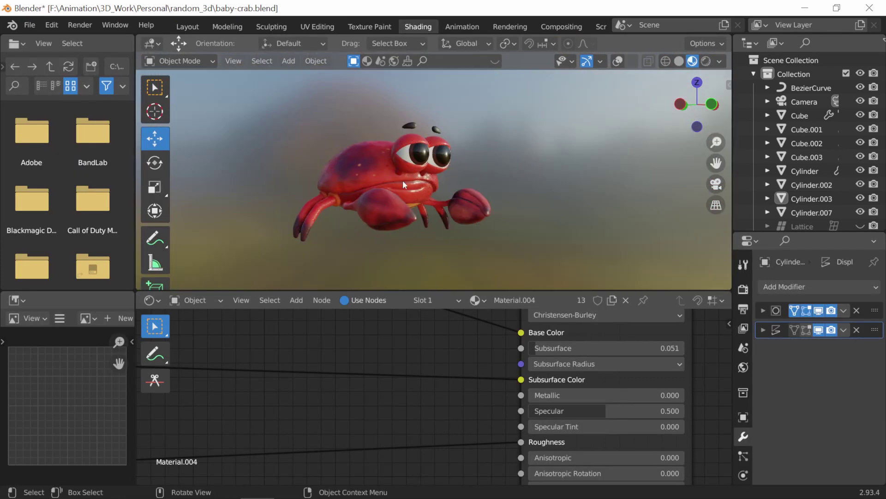
{"action": "middle_click_drag", "start_coordinate": [403, 184], "coordinate": [396, 257]}
- Set the Hue/Saturation node's Hue to 0.500 after trying 0.310, keeping the crab red
{"action": "scroll", "coordinate": [347, 421], "scroll_direction": "down", "scroll_amount": 3}
{"action": "middle_click_drag", "start_coordinate": [347, 422], "coordinate": [416, 421]}
{"action": "mouse_move", "coordinate": [351, 259]}
{"action": "middle_mouse_down"}
{"action": "mouse_move", "coordinate": [302, 233]}
{"action": "mouse_move", "coordinate": [422, 212]}
{"action": "middle_mouse_up"}
{"action": "middle_click_drag", "start_coordinate": [277, 369], "coordinate": [507, 326]}
{"action": "left_click_drag", "start_coordinate": [430, 344], "coordinate": [439, 344]}
{"action": "mouse_move", "coordinate": [416, 208]}
{"action": "middle_mouse_down"}
{"action": "mouse_move", "coordinate": [385, 209]}
{"action": "mouse_move", "coordinate": [320, 248]}
{"action": "mouse_move", "coordinate": [338, 203]}
{"action": "mouse_move", "coordinate": [382, 249]}
{"action": "mouse_move", "coordinate": [403, 227]}
{"action": "mouse_move", "coordinate": [414, 248]}
{"action": "middle_mouse_up"}
- Select the eye piece Sphere.002, switch it to Texture Paint and frame it in the view
{"action": "key", "text": "ctrl+Page_Up"}
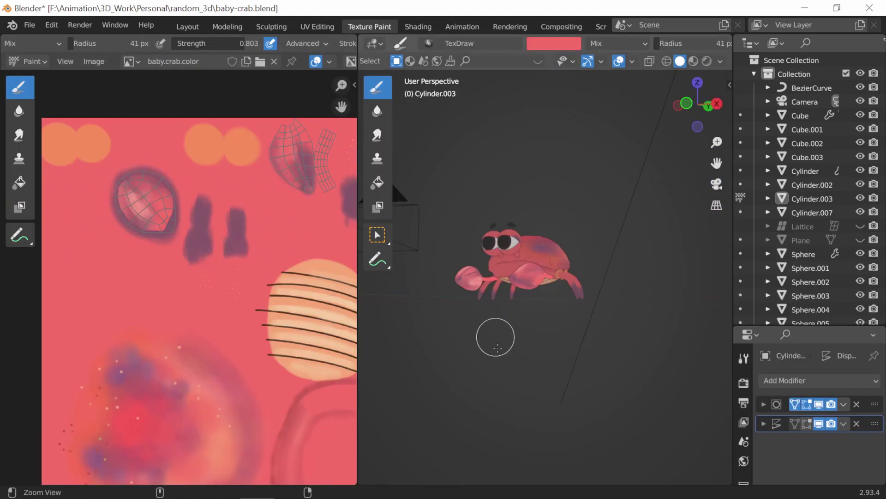
{"action": "scroll", "coordinate": [498, 347], "scroll_direction": "up", "scroll_amount": 5}
{"action": "scroll", "coordinate": [480, 277], "scroll_direction": "down", "scroll_amount": 4}
{"action": "left_click", "coordinate": [392, 64]}
{"action": "left_click", "coordinate": [397, 76]}
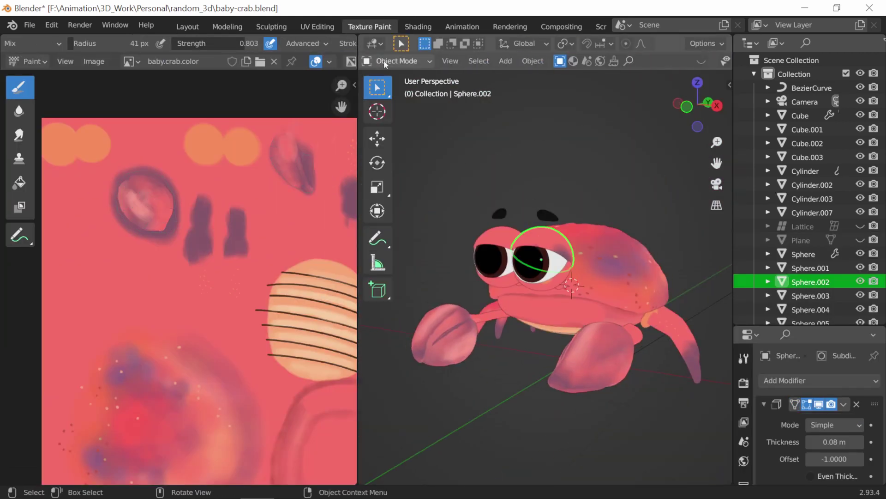
{"action": "left_click", "coordinate": [385, 63]}
{"action": "left_click", "coordinate": [397, 139]}
{"action": "key", "text": "KP_Decimal"}
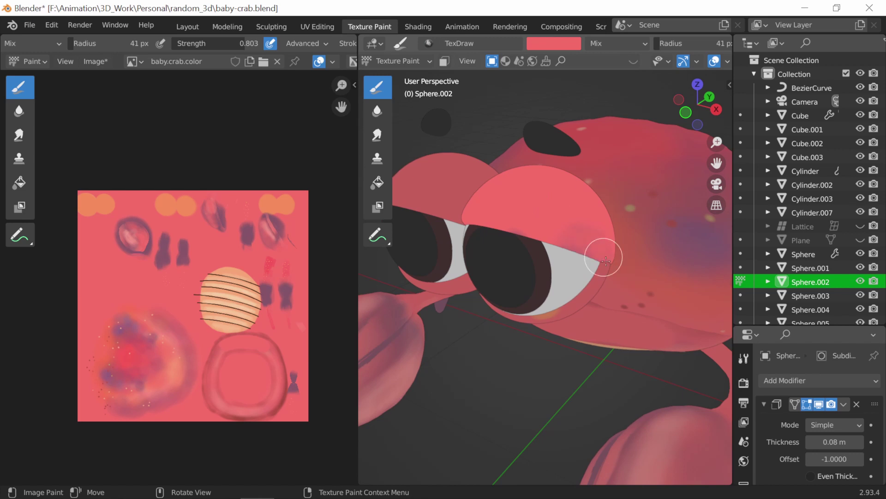
{"action": "middle_click_drag", "start_coordinate": [606, 261], "coordinate": [646, 281]}
- Enable face-selection masking, set a 61 px brush and sample a purplish shade
{"action": "key", "text": "m"}
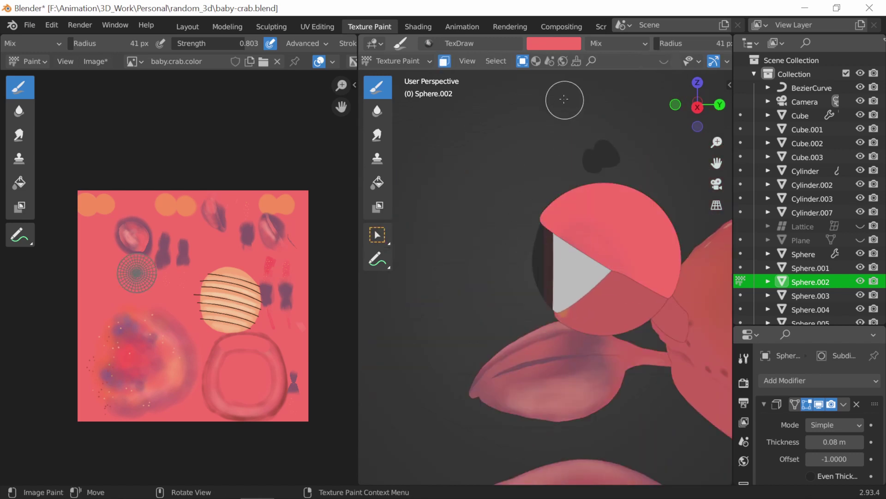
{"action": "key", "text": "f"}
{"action": "left_click", "coordinate": [267, 293]}
{"action": "key", "text": "s"}
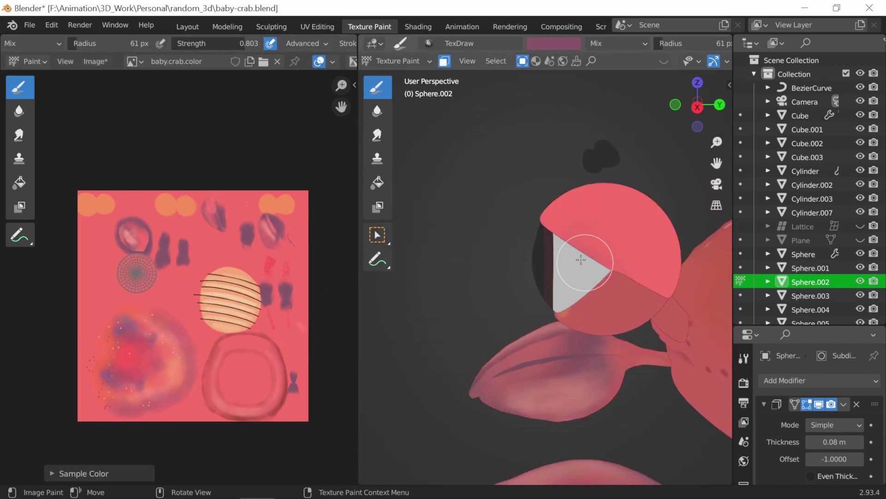
{"action": "middle_click_drag", "start_coordinate": [581, 260], "coordinate": [538, 242]}
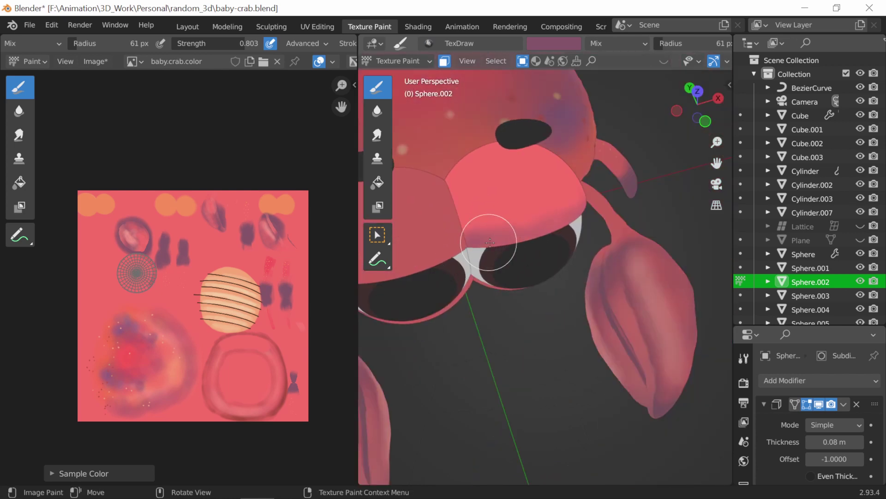
- Isolate the eye piece to inspect it from low angles, then restore the full crab
{"action": "key", "text": "KP_Divide"}
{"action": "middle_click_drag", "start_coordinate": [495, 405], "coordinate": [559, 365]}
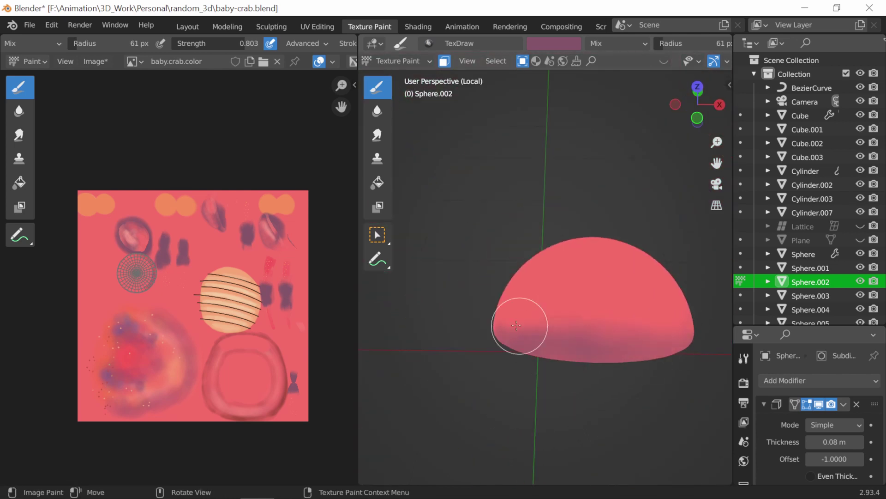
{"action": "middle_click_drag", "start_coordinate": [516, 325], "coordinate": [568, 362]}
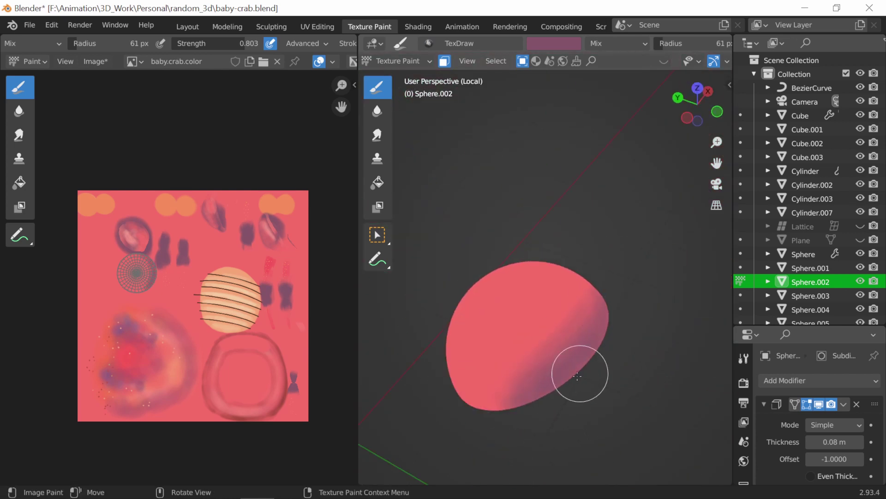
{"action": "key", "text": "KP_Divide"}
{"action": "scroll", "coordinate": [509, 301], "scroll_direction": "down", "scroll_amount": 2}
{"action": "scroll", "coordinate": [540, 218], "scroll_direction": "up", "scroll_amount": 5}
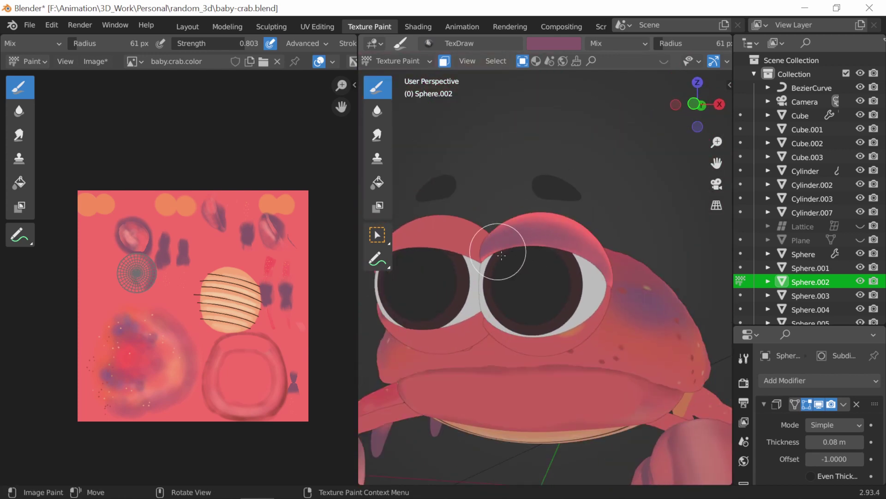
- Resize the brush to 38 px and orbit to a side view of the eye
{"action": "key", "text": "f"}
{"action": "left_click", "coordinate": [491, 256]}
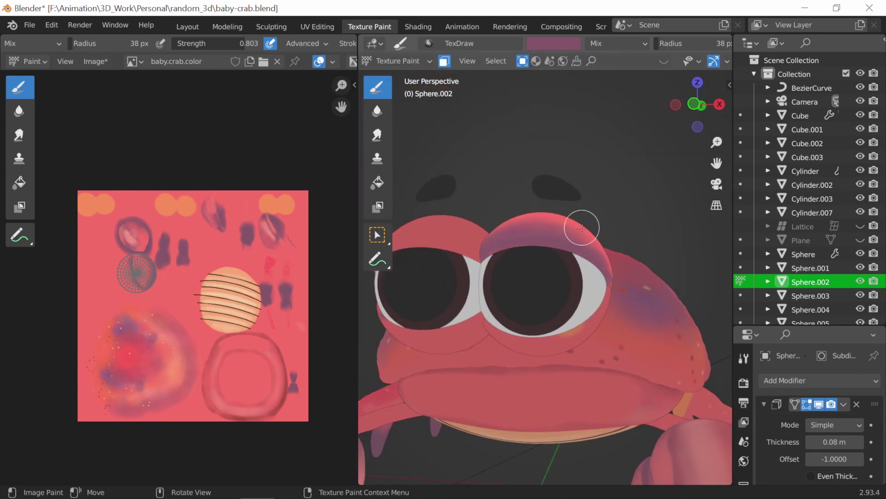
{"action": "mouse_move", "coordinate": [582, 228]}
{"action": "middle_mouse_down"}
{"action": "mouse_move", "coordinate": [585, 245]}
{"action": "mouse_move", "coordinate": [613, 248]}
{"action": "middle_mouse_up"}
{"action": "scroll", "coordinate": [138, 291], "scroll_direction": "up", "scroll_amount": 2}
- Sample pink from the crab and enlarge the brush to 112 px for the eyelids
{"action": "key", "text": "s"}
{"action": "key", "text": "f"}
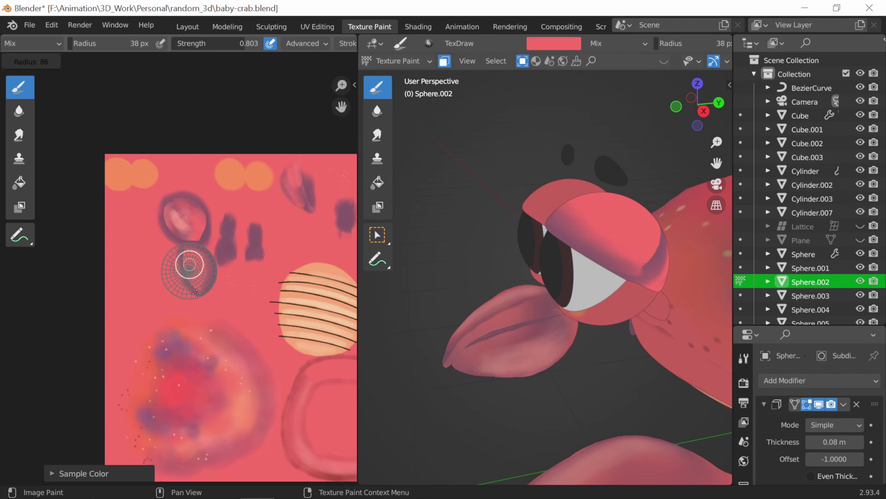
{"action": "left_click", "coordinate": [197, 293]}
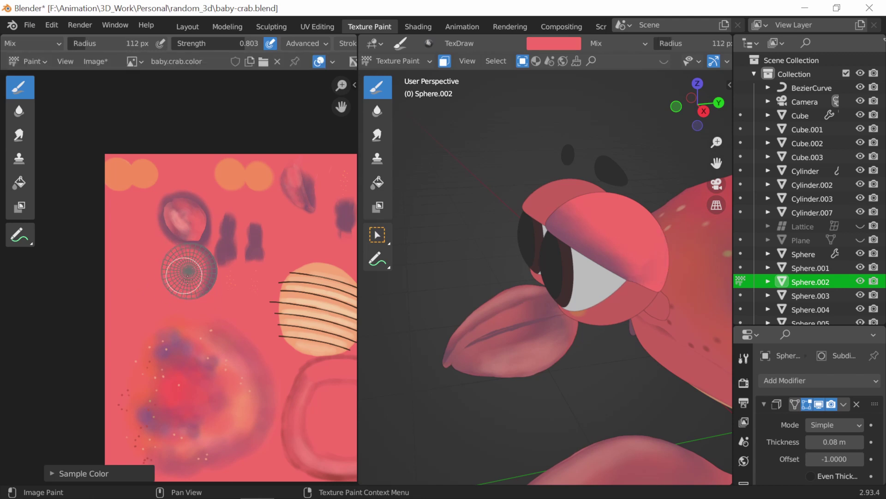
{"action": "scroll", "coordinate": [180, 284], "scroll_direction": "up", "scroll_amount": 4}
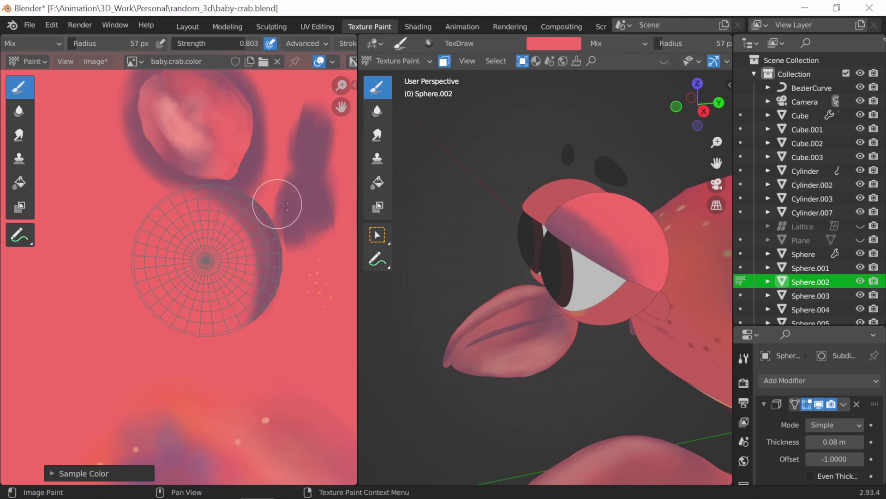
{"action": "middle_click_drag", "start_coordinate": [432, 314], "coordinate": [508, 330]}
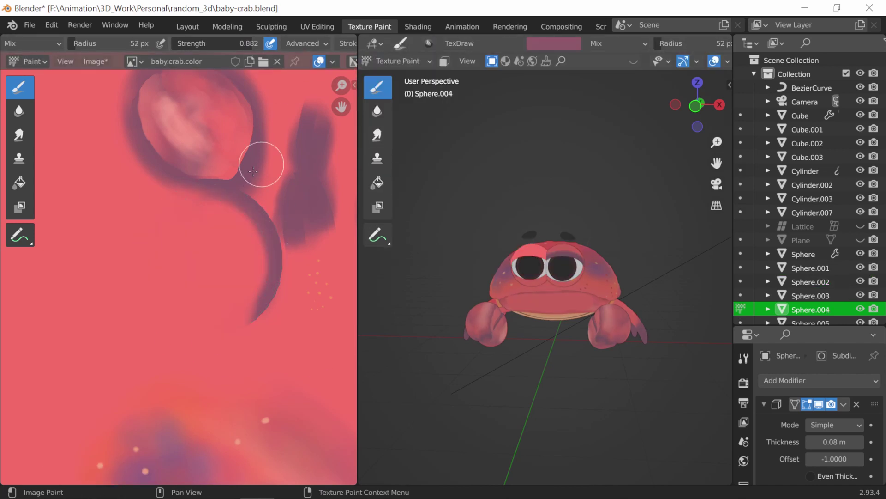
{"action": "scroll", "coordinate": [253, 171], "scroll_direction": "down", "scroll_amount": 5}
- Enable face masking, zoom the texture onto the eye region and sample bright pink-red
{"action": "key", "text": "m"}
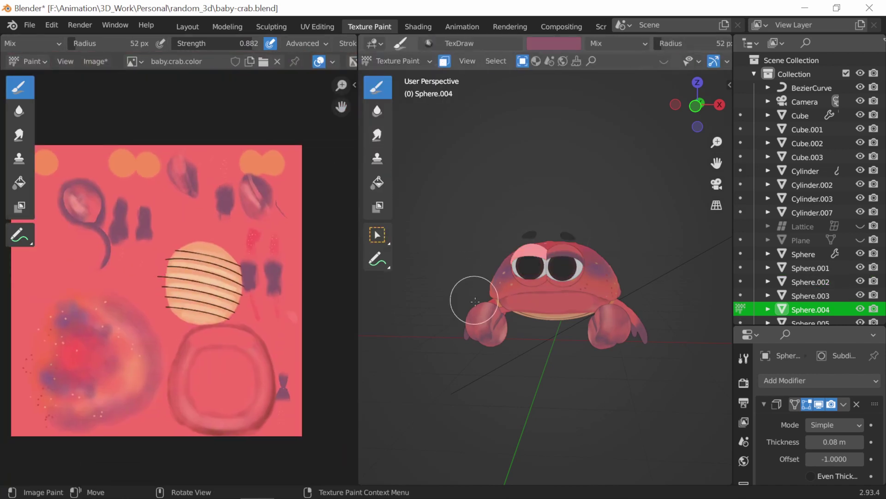
{"action": "scroll", "coordinate": [508, 268], "scroll_direction": "up", "scroll_amount": 4}
{"action": "scroll", "coordinate": [532, 244], "scroll_direction": "up", "scroll_amount": 1}
{"action": "middle_click_drag", "start_coordinate": [174, 273], "coordinate": [158, 201], "text": "ctrl"}
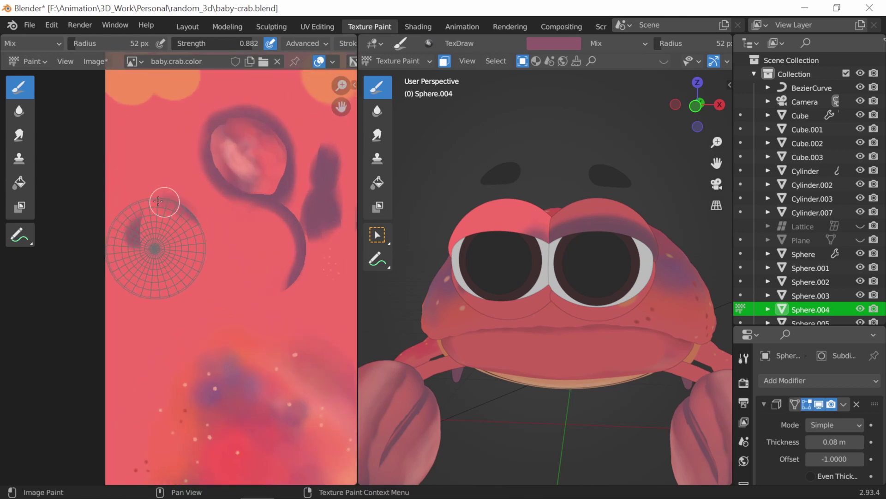
{"action": "middle_click_drag", "start_coordinate": [531, 264], "coordinate": [454, 263]}
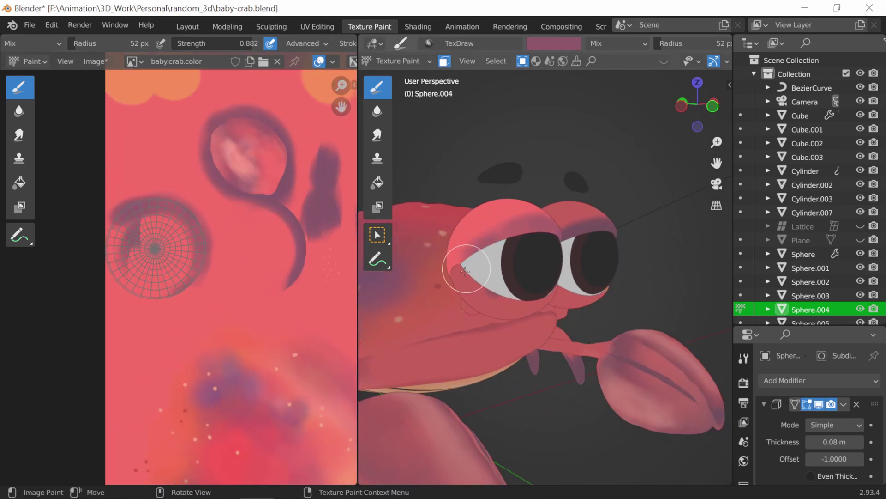
{"action": "key", "text": "s"}
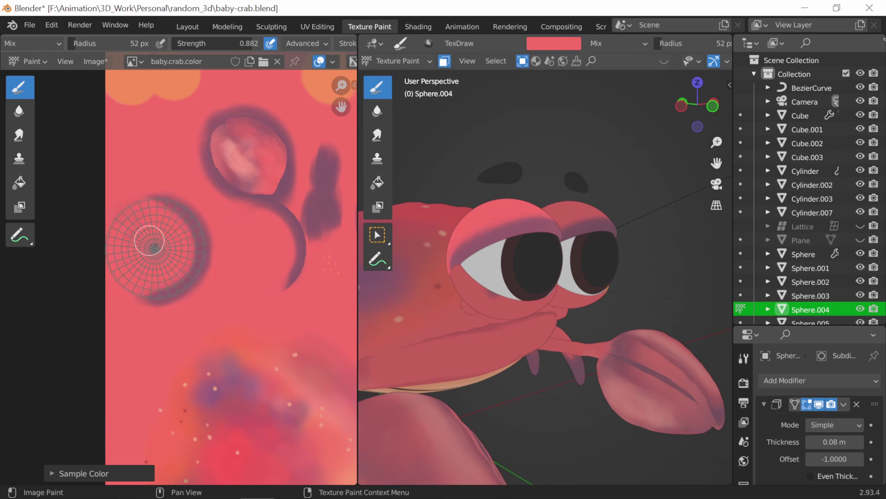
- Select the next eye sphere and save the painted texture
{"action": "left_click", "coordinate": [397, 60]}
{"action": "left_click", "coordinate": [398, 130]}
{"action": "left_click", "coordinate": [95, 61]}
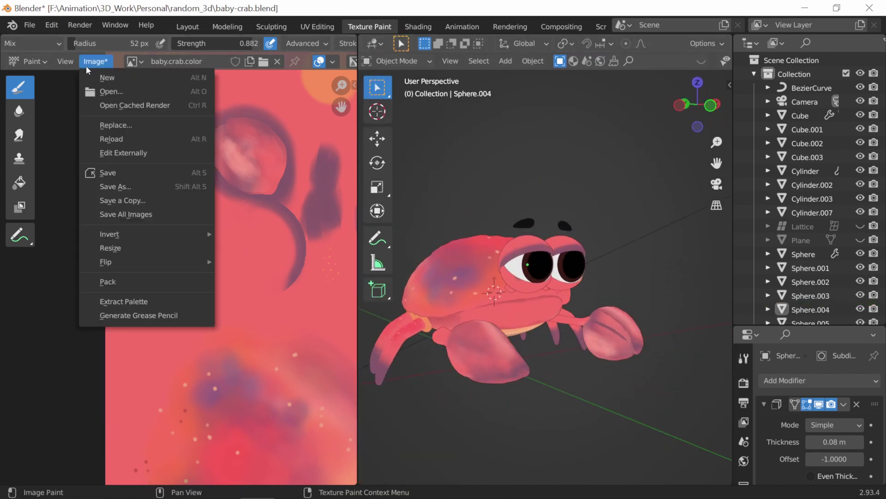
{"action": "left_click", "coordinate": [108, 173]}
- Texture paint Sphere.005, shading its eyelid edge with sampled purple
{"action": "left_click", "coordinate": [525, 258]}
{"action": "left_click", "coordinate": [397, 60]}
{"action": "left_click", "coordinate": [397, 159]}
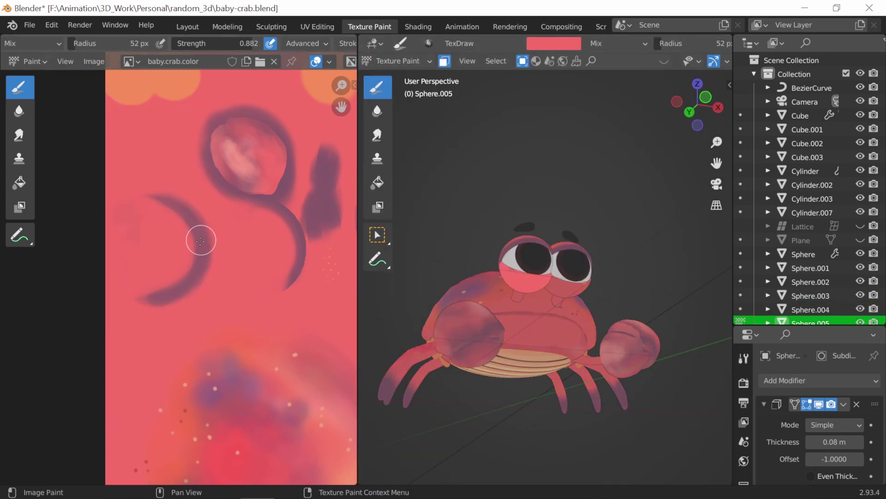
{"action": "key", "text": "Home"}
{"action": "key", "text": "KP_Decimal"}
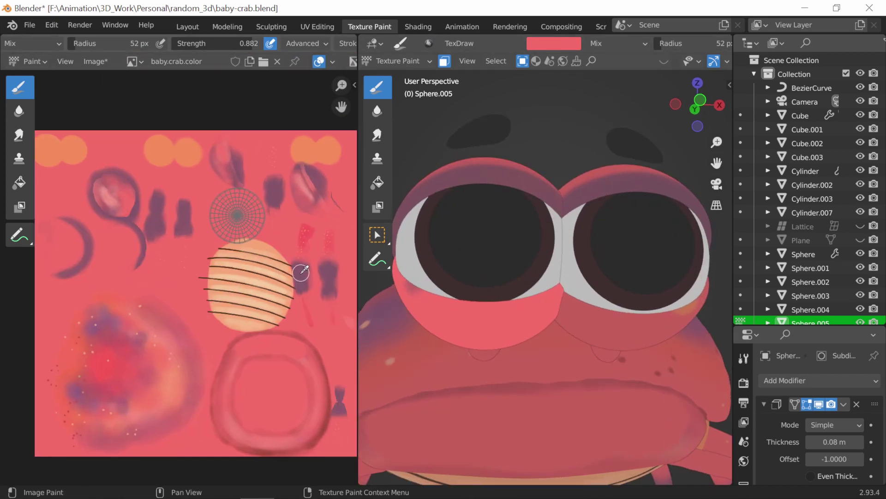
{"action": "key", "text": "s"}
{"action": "mouse_move", "coordinate": [495, 297]}
{"action": "middle_mouse_down"}
{"action": "mouse_move", "coordinate": [485, 295]}
{"action": "mouse_move", "coordinate": [526, 304]}
{"action": "middle_mouse_up"}
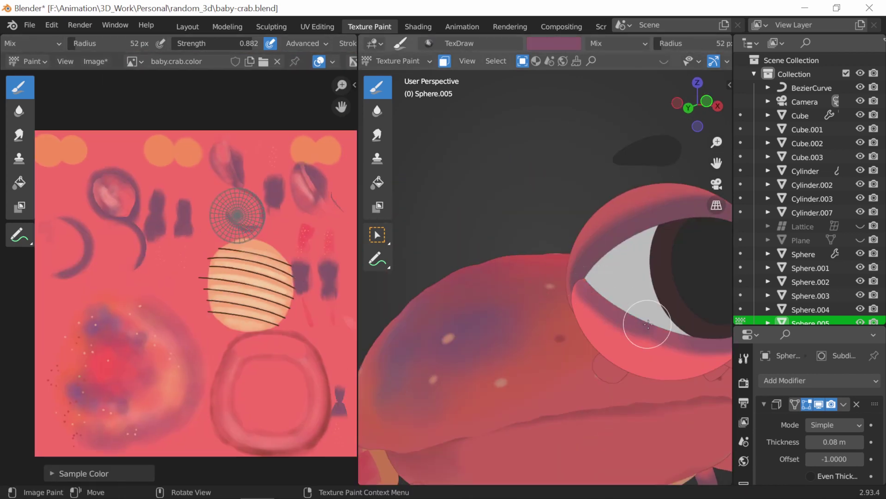
{"action": "middle_click_drag", "start_coordinate": [648, 325], "coordinate": [508, 286]}
- Switch texture painting to the Sphere.003 eye
{"action": "middle_click_drag", "start_coordinate": [439, 247], "coordinate": [398, 240]}
{"action": "scroll", "coordinate": [250, 171], "scroll_direction": "up", "scroll_amount": 1}
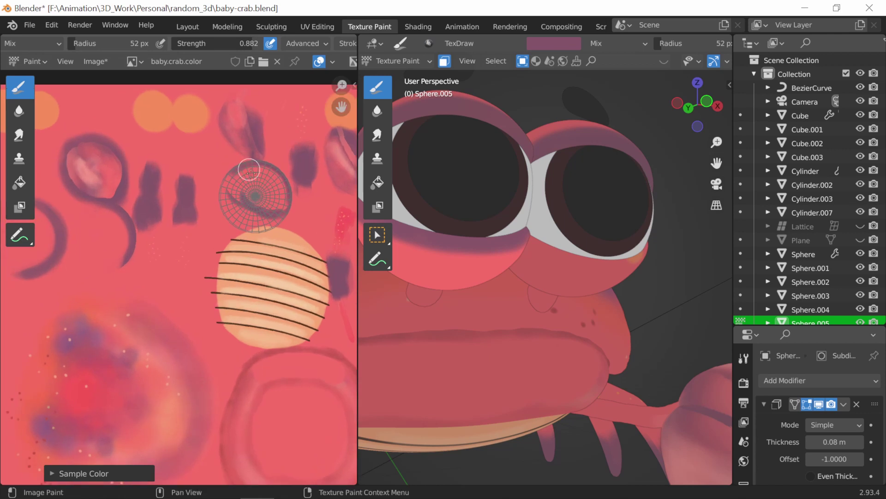
{"action": "left_click", "coordinate": [397, 61]}
{"action": "left_click", "coordinate": [534, 222]}
{"action": "left_click", "coordinate": [397, 60]}
{"action": "left_click", "coordinate": [406, 151]}
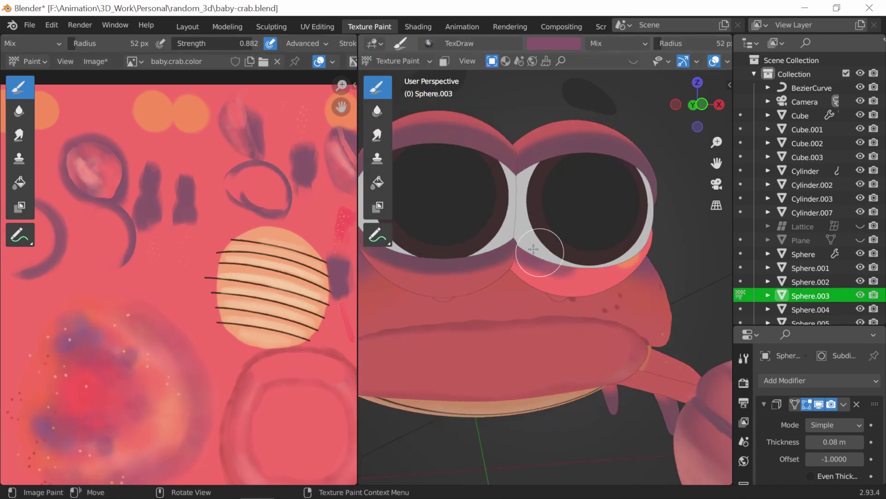
- Orbit around the crab's face and sample pink for the Sphere.003 eyelid
{"action": "middle_click_drag", "start_coordinate": [534, 249], "coordinate": [665, 217]}
{"action": "middle_click_drag", "start_coordinate": [631, 246], "coordinate": [667, 219]}
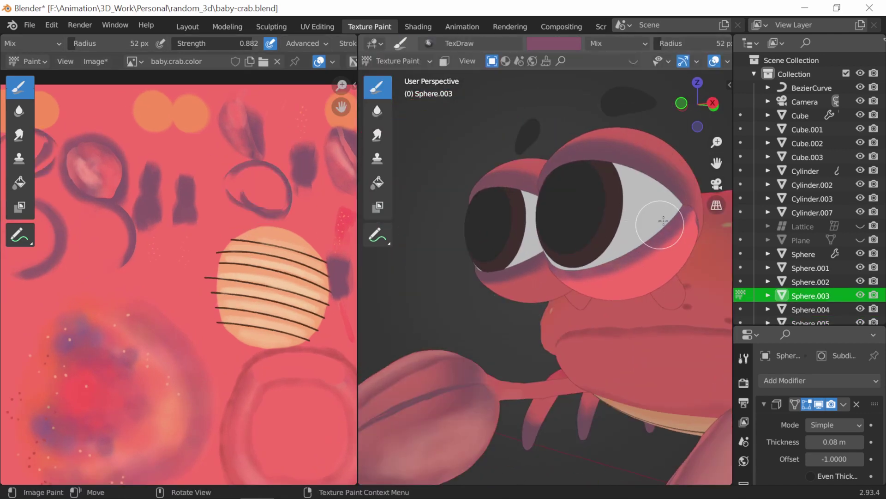
{"action": "mouse_move", "coordinate": [611, 255]}
{"action": "middle_mouse_down"}
{"action": "mouse_move", "coordinate": [583, 250]}
{"action": "mouse_move", "coordinate": [431, 277]}
{"action": "mouse_move", "coordinate": [369, 258]}
{"action": "middle_mouse_up"}
{"action": "scroll", "coordinate": [223, 227], "scroll_direction": "up", "scroll_amount": 1}
{"action": "key", "text": "s"}
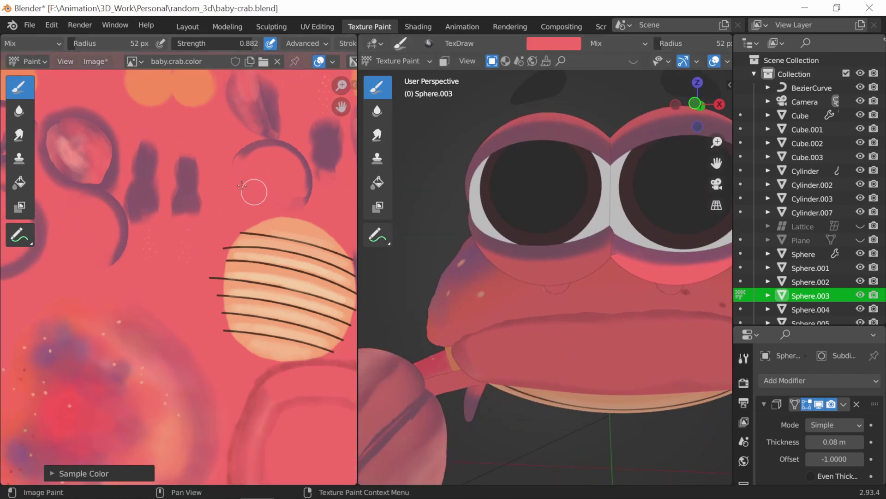
{"action": "scroll", "coordinate": [178, 317], "scroll_direction": "down", "scroll_amount": 1}
{"action": "scroll", "coordinate": [216, 196], "scroll_direction": "down", "scroll_amount": 1}
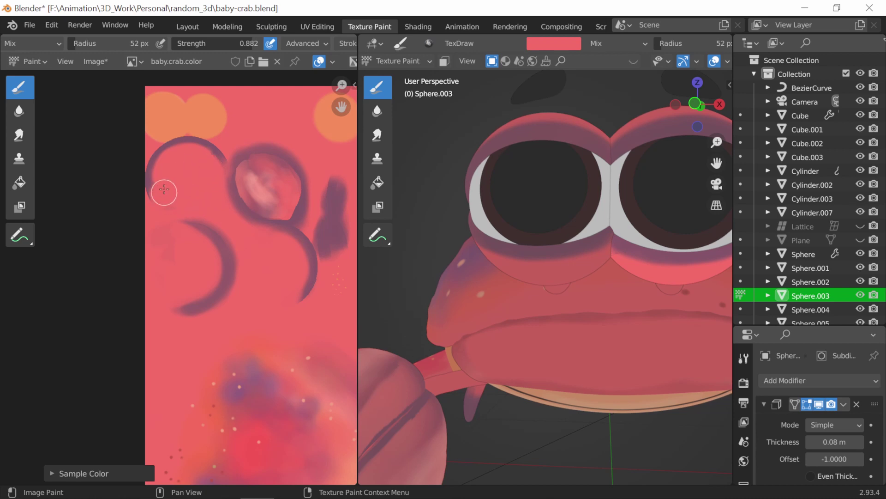
- Save the texture, return to object selection and view the whole crab from the front
{"action": "left_click", "coordinate": [97, 70]}
{"action": "left_click", "coordinate": [103, 147]}
{"action": "scroll", "coordinate": [545, 277], "scroll_direction": "down", "scroll_amount": 5}
{"action": "key", "text": "ctrl+Tab"}
{"action": "middle_click_drag", "start_coordinate": [462, 217], "coordinate": [490, 209]}
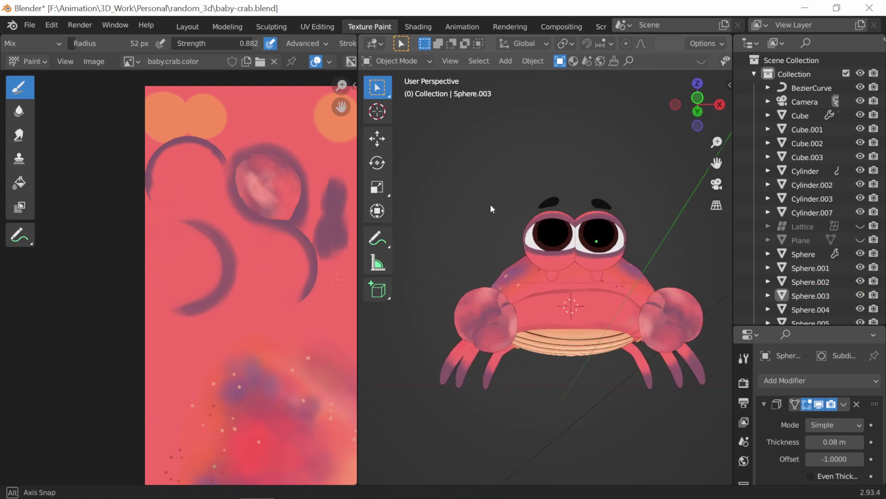
{"action": "scroll", "coordinate": [490, 209], "scroll_direction": "up", "scroll_amount": 3}
- Texture paint Cube.002, dabbing a dark red patch onto the texture
{"action": "left_click", "coordinate": [541, 297]}
{"action": "scroll", "coordinate": [541, 296], "scroll_direction": "up", "scroll_amount": 2}
{"action": "left_click", "coordinate": [397, 60]}
{"action": "left_click", "coordinate": [390, 159]}
{"action": "scroll", "coordinate": [638, 241], "scroll_direction": "up", "scroll_amount": 2}
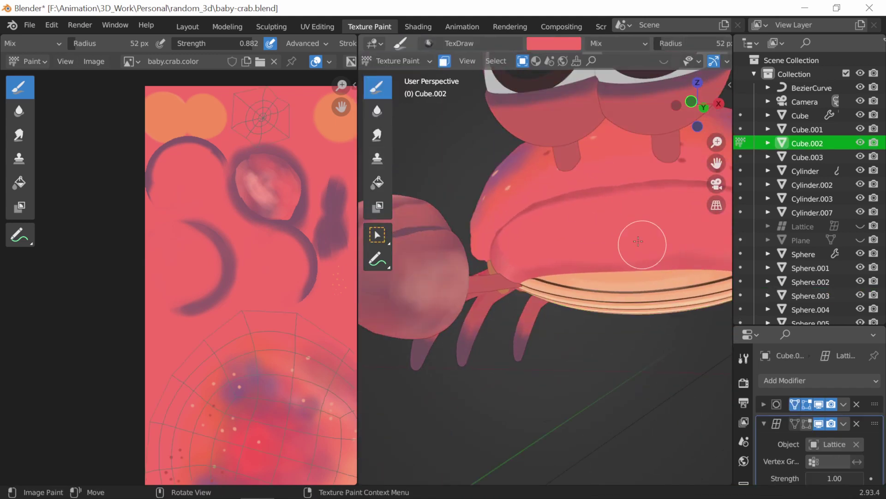
{"action": "middle_click_drag", "start_coordinate": [274, 188], "coordinate": [233, 206]}
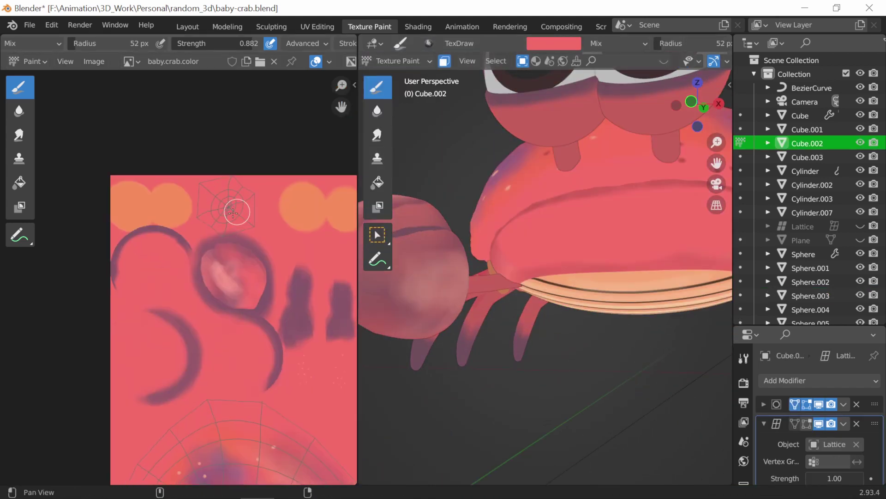
{"action": "left_click", "coordinate": [555, 43]}
{"action": "left_click", "coordinate": [614, 125]}
{"action": "left_click", "coordinate": [226, 203]}
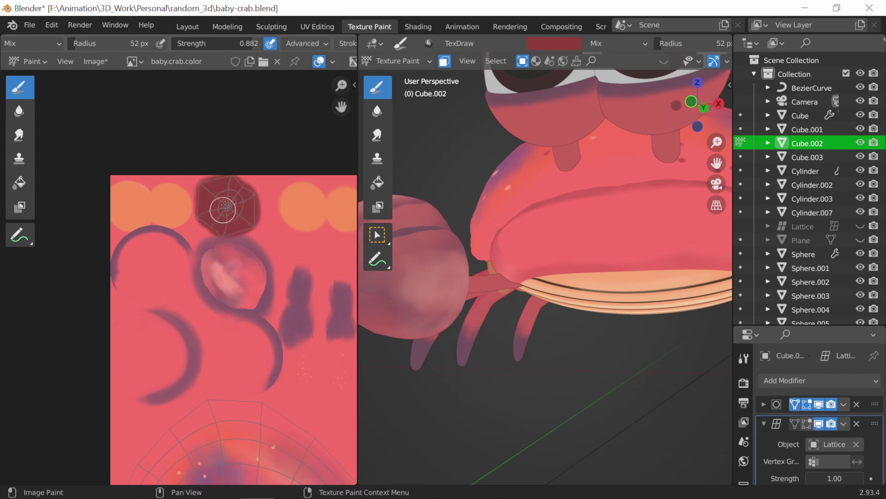
- Draw a thin dark mouth line below the striped shell with a 4 px brush
{"action": "middle_click_drag", "start_coordinate": [224, 210], "coordinate": [184, 115]}
{"action": "middle_click_drag", "start_coordinate": [138, 462], "coordinate": [135, 361]}
{"action": "scroll", "coordinate": [135, 360], "scroll_direction": "up", "scroll_amount": 3}
{"action": "scroll", "coordinate": [284, 220], "scroll_direction": "up", "scroll_amount": 2}
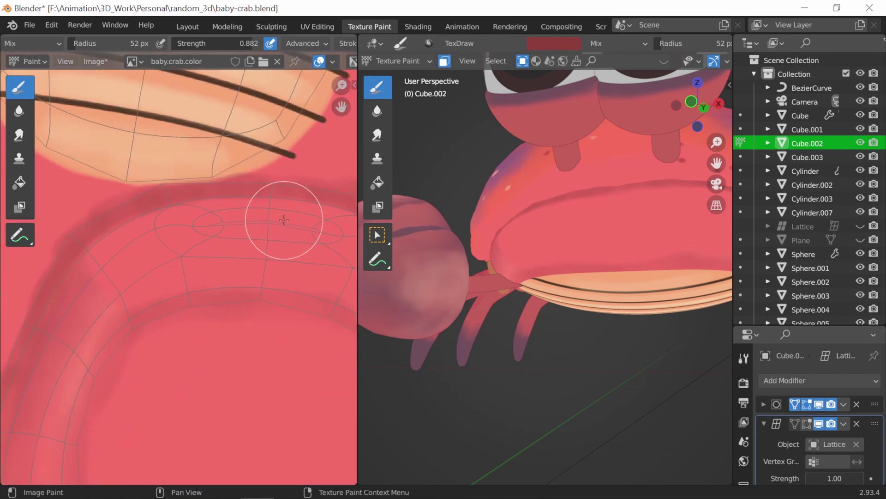
{"action": "key", "text": "f"}
{"action": "left_click_drag", "start_coordinate": [324, 231], "coordinate": [302, 225]}
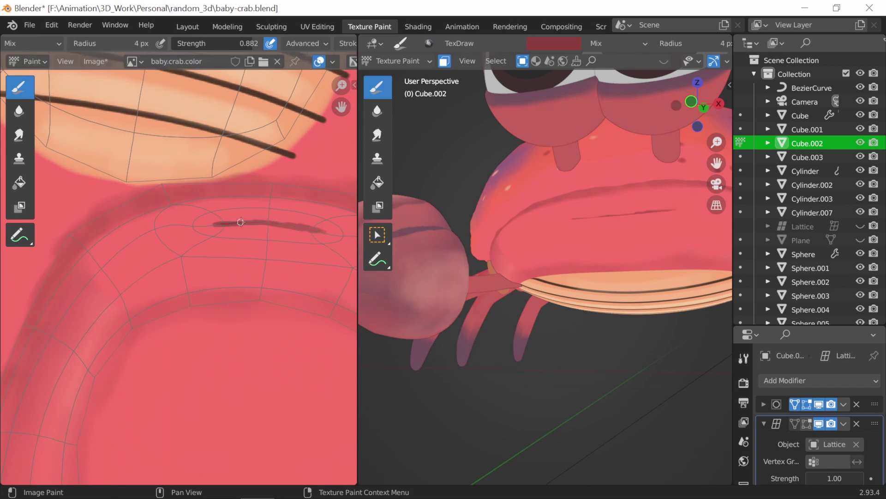
- Save the painted texture and orbit out to see the whole crab
{"action": "scroll", "coordinate": [545, 208], "scroll_direction": "down", "scroll_amount": 5}
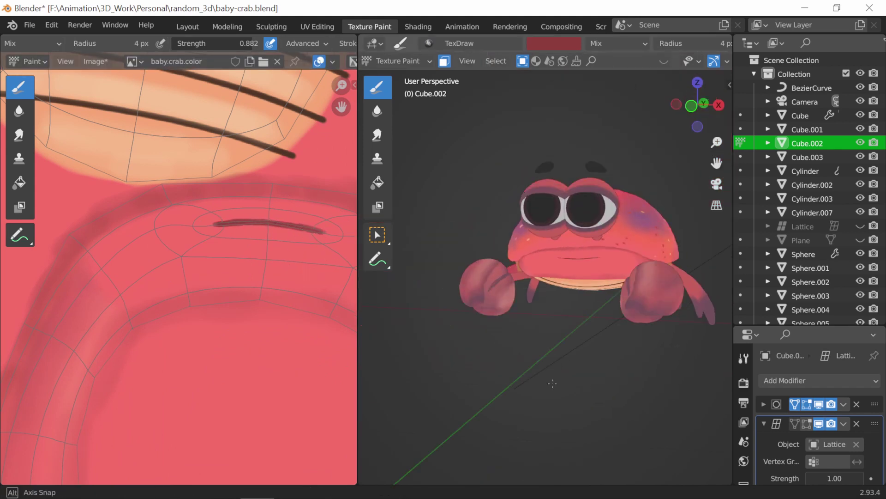
{"action": "left_click", "coordinate": [94, 61]}
{"action": "left_click", "coordinate": [106, 170]}
{"action": "middle_click_drag", "start_coordinate": [554, 230], "coordinate": [508, 207]}
{"action": "scroll", "coordinate": [554, 277], "scroll_direction": "up", "scroll_amount": 2}
- Paint broad purple shading over the lower-left shell with a 290 px brush
{"action": "scroll", "coordinate": [132, 229], "scroll_direction": "down", "scroll_amount": 5}
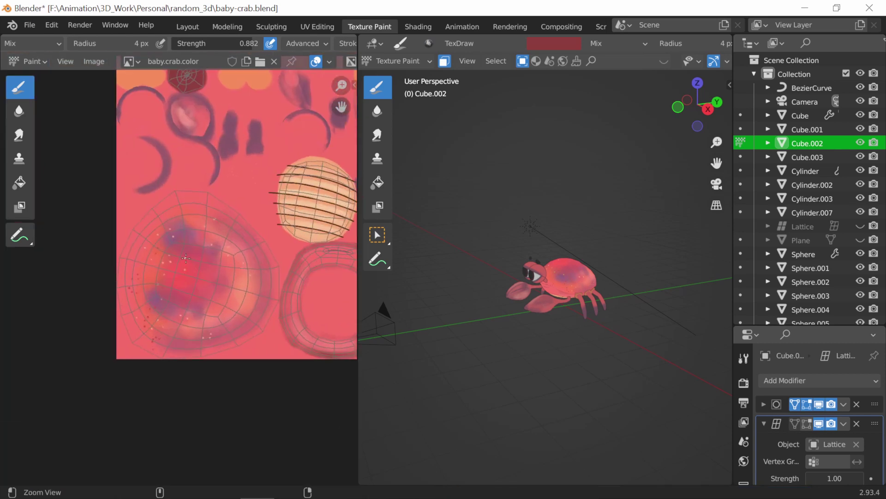
{"action": "key", "text": "f"}
{"action": "right_click", "coordinate": [595, 110]}
{"action": "left_click", "coordinate": [613, 114]}
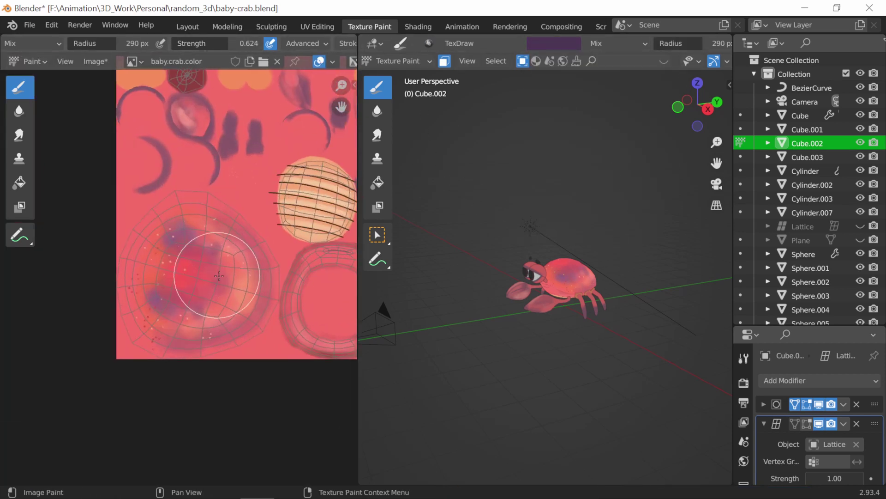
{"action": "mouse_move", "coordinate": [218, 276]}
{"action": "left_mouse_down"}
{"action": "mouse_move", "coordinate": [157, 257]}
{"action": "mouse_move", "coordinate": [207, 251]}
{"action": "mouse_move", "coordinate": [193, 221]}
{"action": "left_mouse_up"}
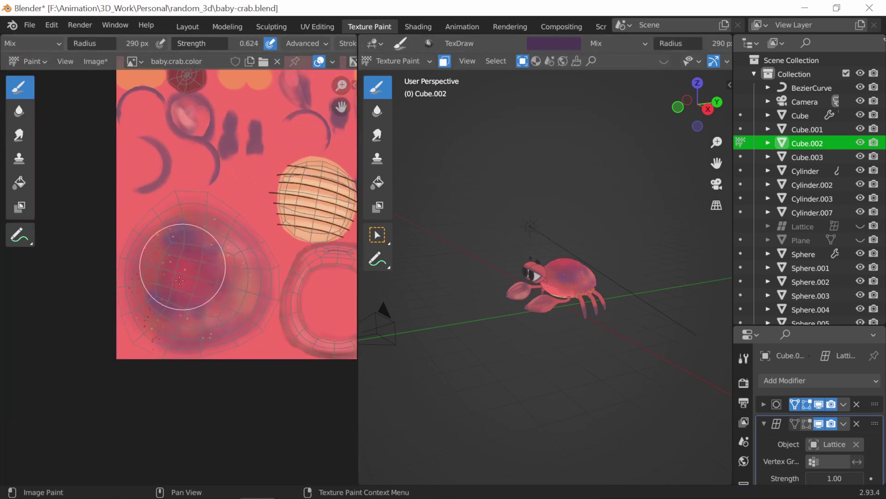
{"action": "mouse_move", "coordinate": [415, 286]}
{"action": "middle_mouse_down"}
{"action": "mouse_move", "coordinate": [455, 296]}
{"action": "mouse_move", "coordinate": [554, 296]}
{"action": "middle_mouse_up"}
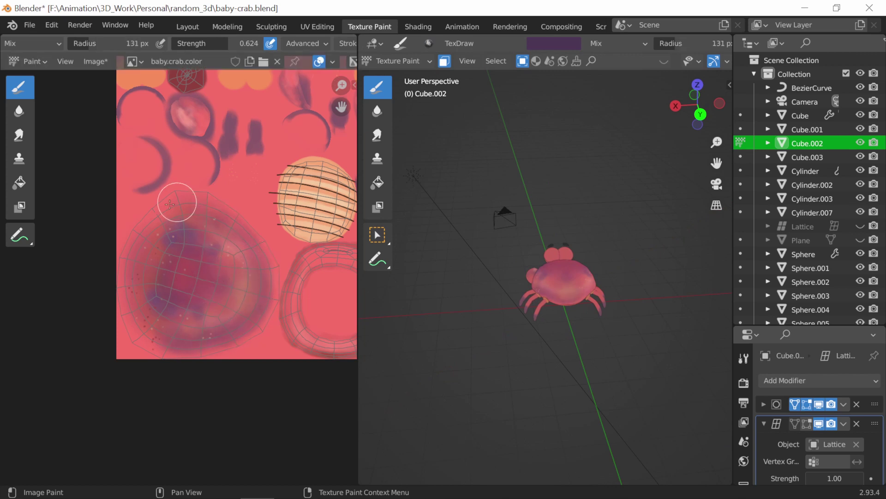
- Change the brush colour to red and orbit to a low side angle
{"action": "left_click", "coordinate": [555, 46]}
{"action": "left_click_drag", "start_coordinate": [585, 139], "coordinate": [580, 142]}
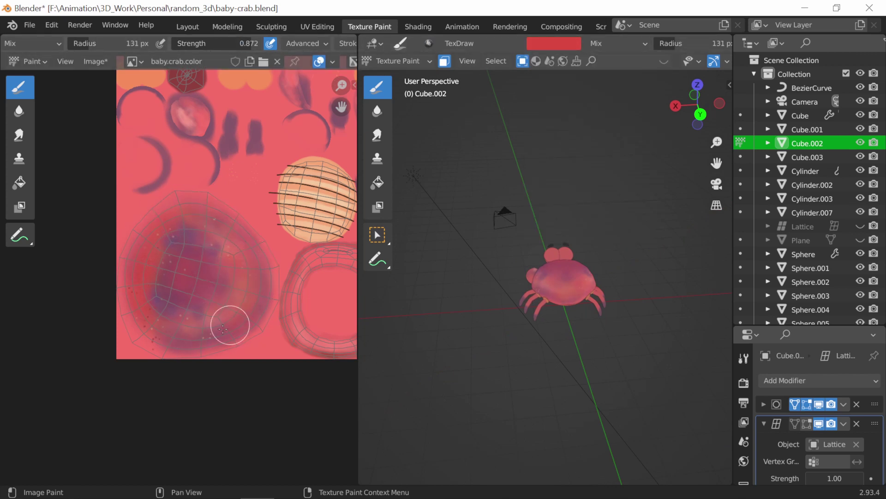
{"action": "mouse_move", "coordinate": [554, 286]}
{"action": "middle_mouse_down"}
{"action": "mouse_move", "coordinate": [575, 347]}
{"action": "mouse_move", "coordinate": [545, 323]}
{"action": "middle_mouse_up"}
{"action": "scroll", "coordinate": [342, 231], "scroll_direction": "up", "scroll_amount": 2}
- Dab pale pink highlights around the ring-shaped part with a 29 px brush
{"action": "left_click", "coordinate": [554, 42]}
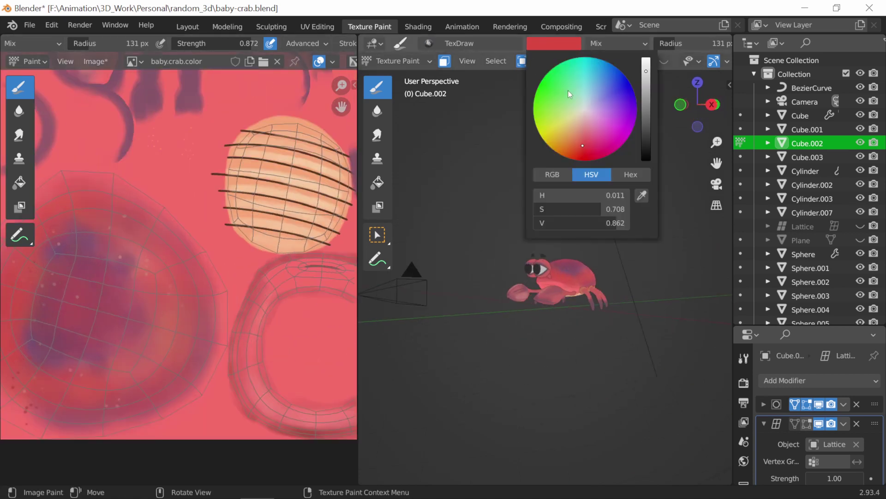
{"action": "left_click", "coordinate": [580, 130]}
{"action": "key", "text": "s"}
{"action": "scroll", "coordinate": [230, 257], "scroll_direction": "up", "scroll_amount": 2}
{"action": "key", "text": "f"}
{"action": "left_click", "coordinate": [256, 233]}
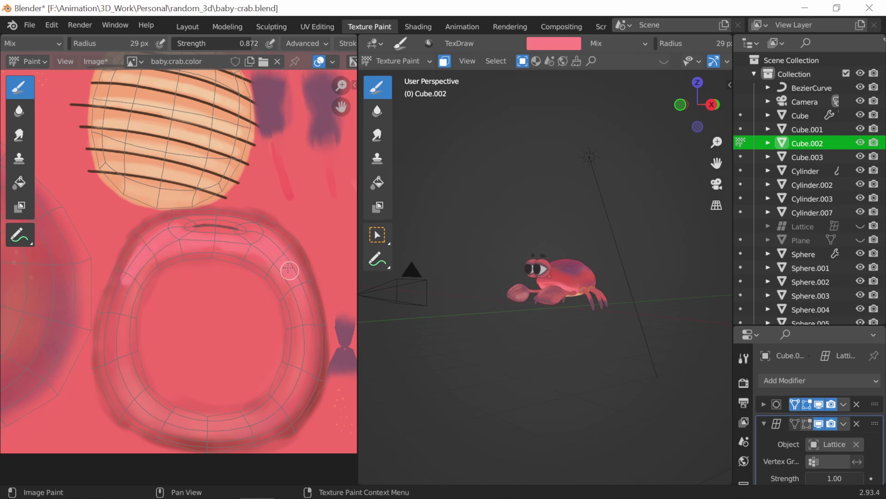
- Save the painted texture and close in on the crab
{"action": "left_click", "coordinate": [93, 61]}
{"action": "left_click", "coordinate": [107, 157]}
{"action": "middle_click_drag", "start_coordinate": [555, 300], "coordinate": [533, 352]}
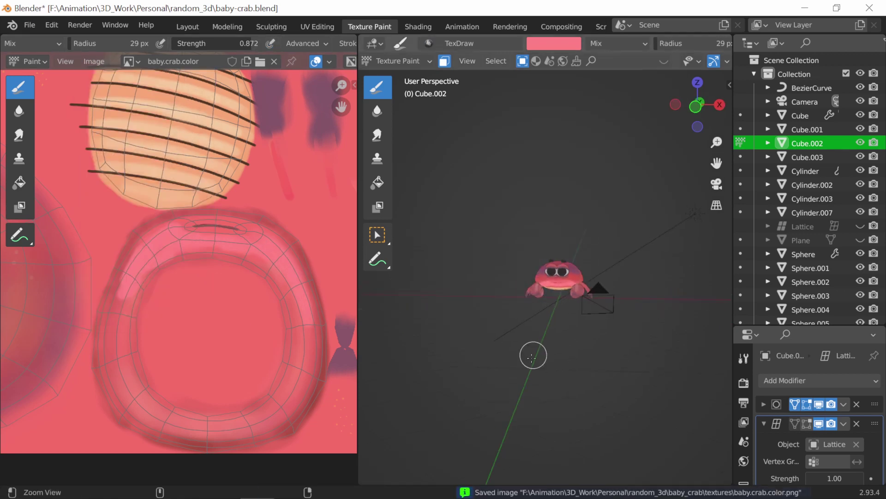
{"action": "scroll", "coordinate": [538, 291], "scroll_direction": "up", "scroll_amount": 5}
- Darken the brush colour, undo a test stroke, and switch to a soft low-strength brush
{"action": "left_click", "coordinate": [554, 43]}
{"action": "left_click_drag", "start_coordinate": [646, 64], "coordinate": [645, 89]}
{"action": "left_click_drag", "start_coordinate": [551, 224], "coordinate": [623, 221]}
{"action": "key", "text": "ctrl+z"}
{"action": "key", "text": "f"}
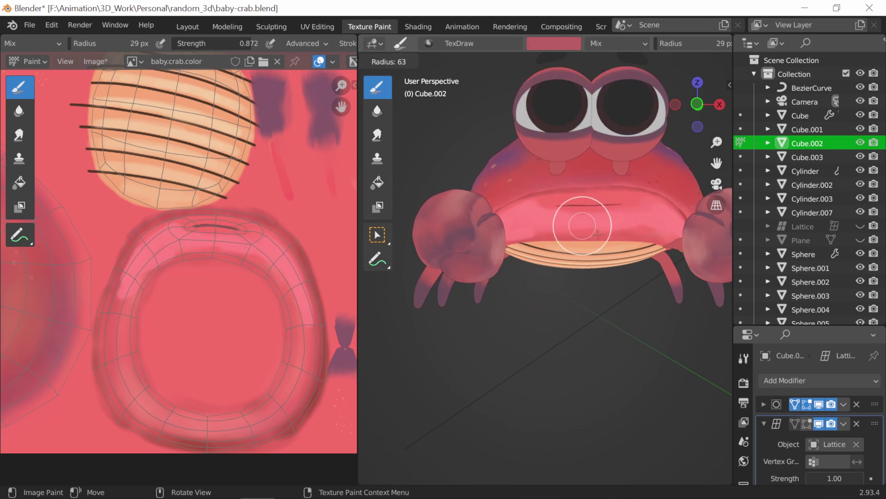
{"action": "left_click", "coordinate": [559, 220]}
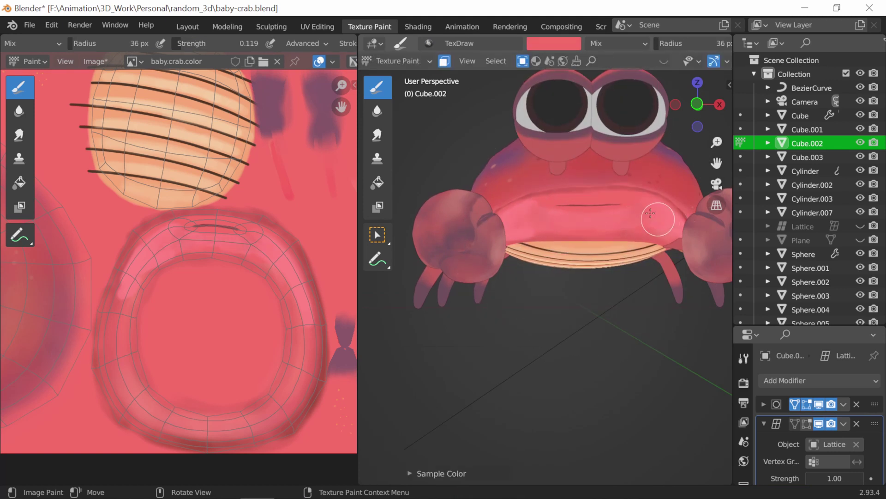
- View the shell's underside and choose lighter, more saturated pinks with a 45 px brush
{"action": "middle_click_drag", "start_coordinate": [511, 214], "coordinate": [522, 209]}
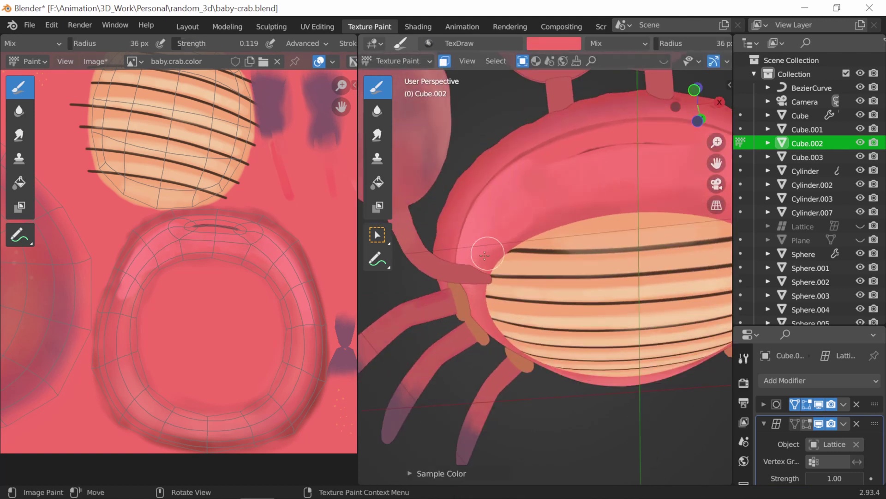
{"action": "mouse_move", "coordinate": [488, 245]}
{"action": "middle_mouse_down"}
{"action": "mouse_move", "coordinate": [529, 174]}
{"action": "mouse_move", "coordinate": [605, 190]}
{"action": "middle_mouse_up"}
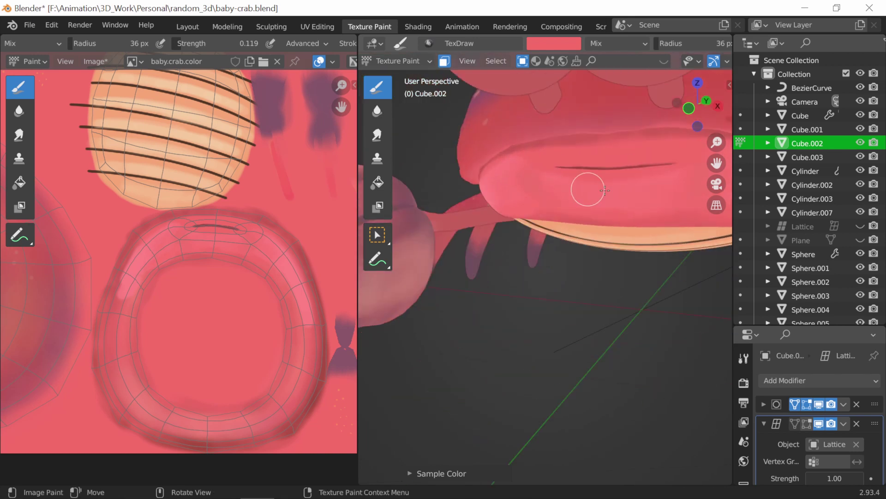
{"action": "left_click", "coordinate": [554, 46]}
{"action": "left_click", "coordinate": [610, 155]}
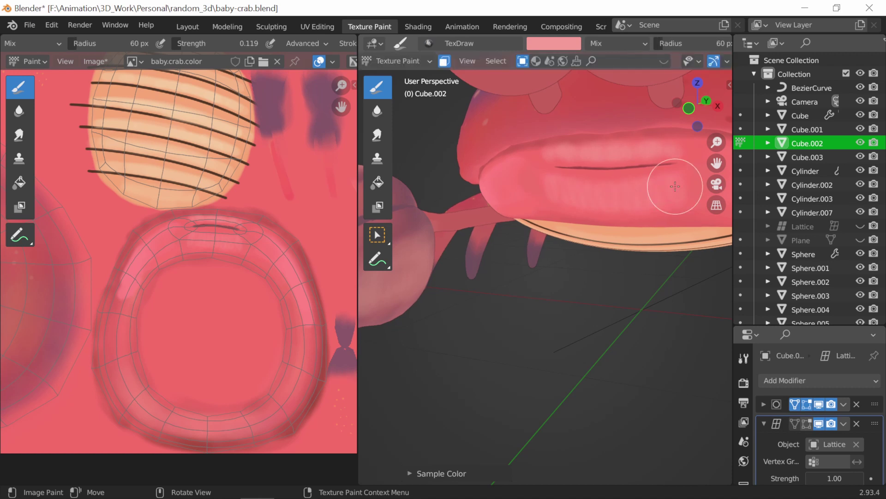
{"action": "left_click", "coordinate": [554, 44]}
{"action": "left_click", "coordinate": [618, 166]}
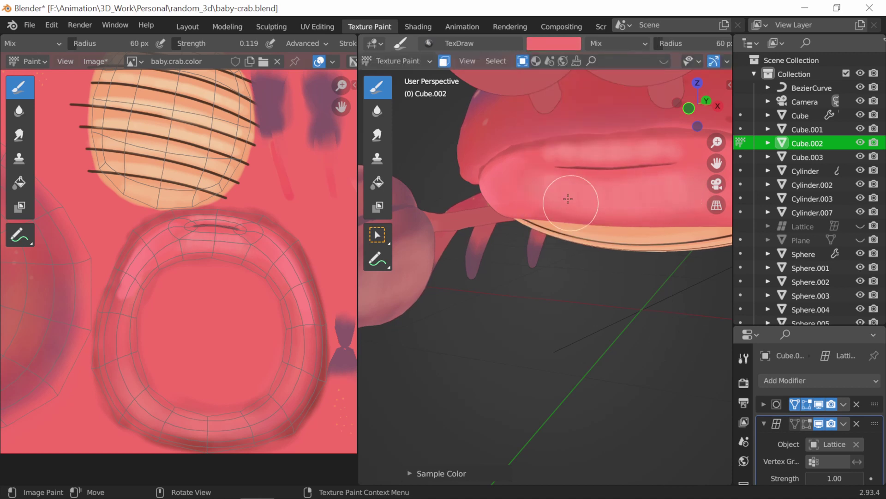
{"action": "key", "text": "f"}
{"action": "left_click", "coordinate": [585, 148]}
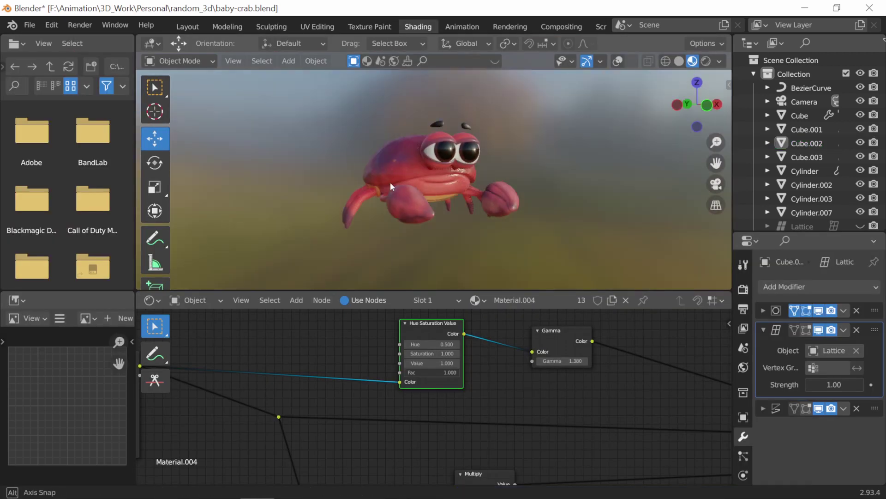
- Select the claw Cylinder.003, orbit to face it, and paint it pink
{"action": "mouse_move", "coordinate": [390, 182]}
{"action": "middle_mouse_down"}
{"action": "mouse_move", "coordinate": [313, 239]}
{"action": "mouse_move", "coordinate": [333, 222]}
{"action": "mouse_move", "coordinate": [424, 223]}
{"action": "mouse_move", "coordinate": [371, 201]}
{"action": "mouse_move", "coordinate": [341, 228]}
{"action": "mouse_move", "coordinate": [406, 222]}
{"action": "middle_mouse_up"}
{"action": "left_click", "coordinate": [369, 26]}
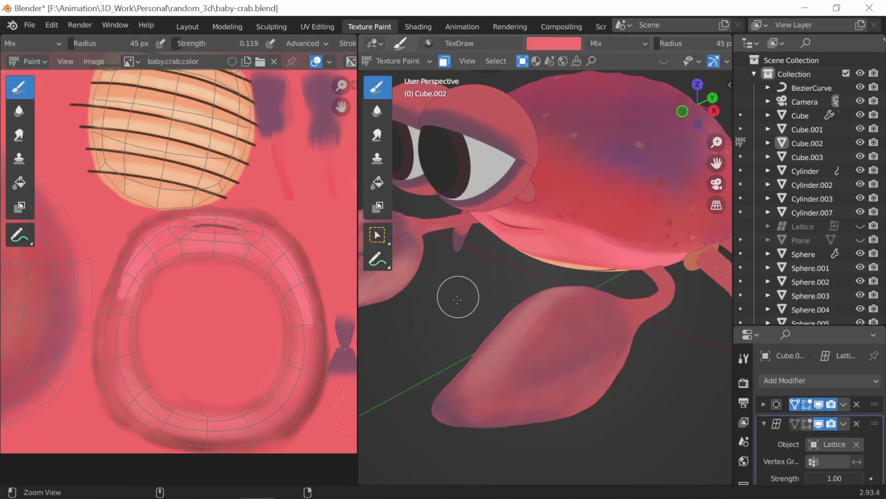
{"action": "scroll", "coordinate": [457, 297], "scroll_direction": "down", "scroll_amount": 5}
{"action": "left_click", "coordinate": [420, 179]}
{"action": "middle_click_drag", "start_coordinate": [420, 179], "coordinate": [461, 231]}
{"action": "scroll", "coordinate": [563, 281], "scroll_direction": "up", "scroll_amount": 6}
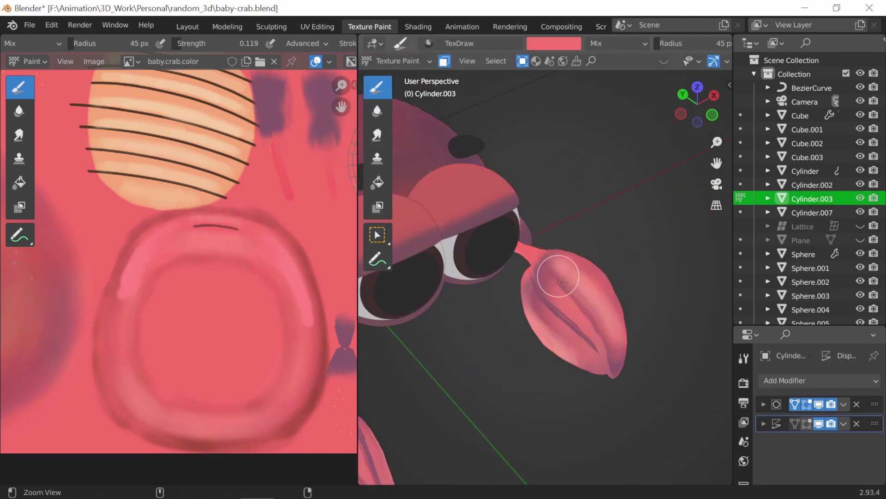
{"action": "scroll", "coordinate": [563, 281], "scroll_direction": "up", "scroll_amount": 2}
{"action": "left_click_drag", "start_coordinate": [563, 282], "coordinate": [586, 303]}
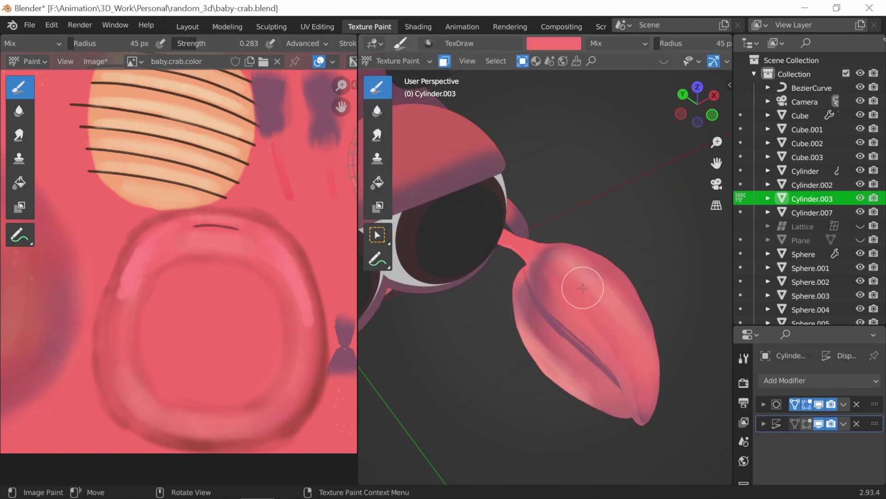
{"action": "mouse_move", "coordinate": [639, 355]}
{"action": "middle_mouse_down"}
{"action": "mouse_move", "coordinate": [618, 259]}
{"action": "mouse_move", "coordinate": [532, 248]}
{"action": "middle_mouse_up"}
{"action": "scroll", "coordinate": [532, 248], "scroll_direction": "up", "scroll_amount": 2}
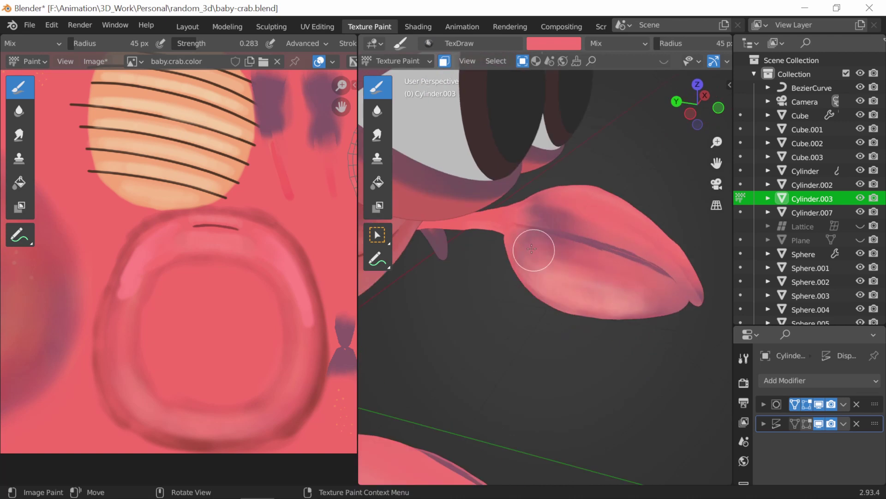
- Change the brush colour to a dusky purple for shading
{"action": "left_click", "coordinate": [554, 43]}
{"action": "left_click", "coordinate": [577, 99]}
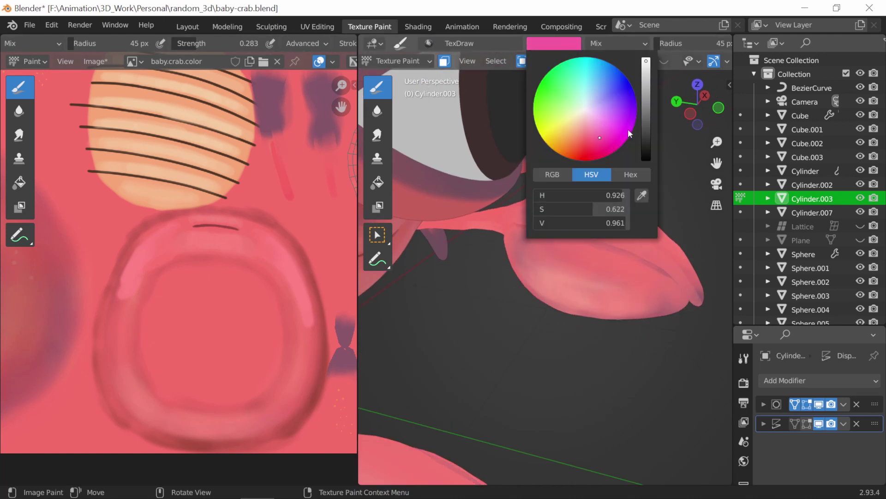
{"action": "mouse_move", "coordinate": [673, 293]}
{"action": "middle_mouse_down"}
{"action": "mouse_move", "coordinate": [689, 317]}
{"action": "mouse_move", "coordinate": [687, 300]}
{"action": "mouse_move", "coordinate": [481, 259]}
{"action": "mouse_move", "coordinate": [461, 233]}
{"action": "middle_mouse_up"}
{"action": "scroll", "coordinate": [689, 318], "scroll_direction": "down", "scroll_amount": 3}
{"action": "scroll", "coordinate": [490, 259], "scroll_direction": "down", "scroll_amount": 3}
{"action": "scroll", "coordinate": [483, 244], "scroll_direction": "up", "scroll_amount": 4}
- Shrink the brush to 12 px and shade the claw tips purple
{"action": "key", "text": "f"}
{"action": "left_click", "coordinate": [571, 217]}
{"action": "mouse_move", "coordinate": [566, 192]}
{"action": "middle_mouse_down"}
{"action": "mouse_move", "coordinate": [571, 217]}
{"action": "mouse_move", "coordinate": [509, 249]}
{"action": "mouse_move", "coordinate": [462, 258]}
{"action": "middle_mouse_up"}
{"action": "scroll", "coordinate": [314, 247], "scroll_direction": "down", "scroll_amount": 3}
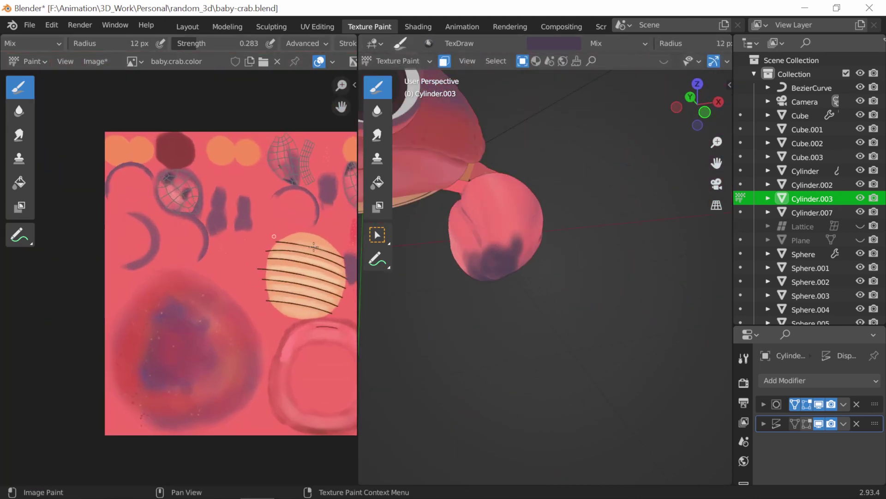
{"action": "scroll", "coordinate": [485, 249], "scroll_direction": "down", "scroll_amount": 5}
{"action": "scroll", "coordinate": [485, 249], "scroll_direction": "up", "scroll_amount": 5}
{"action": "scroll", "coordinate": [475, 251], "scroll_direction": "down", "scroll_amount": 3}
- Save the baby.crab.color texture image and sample the crab's pink
{"action": "left_click", "coordinate": [95, 61]}
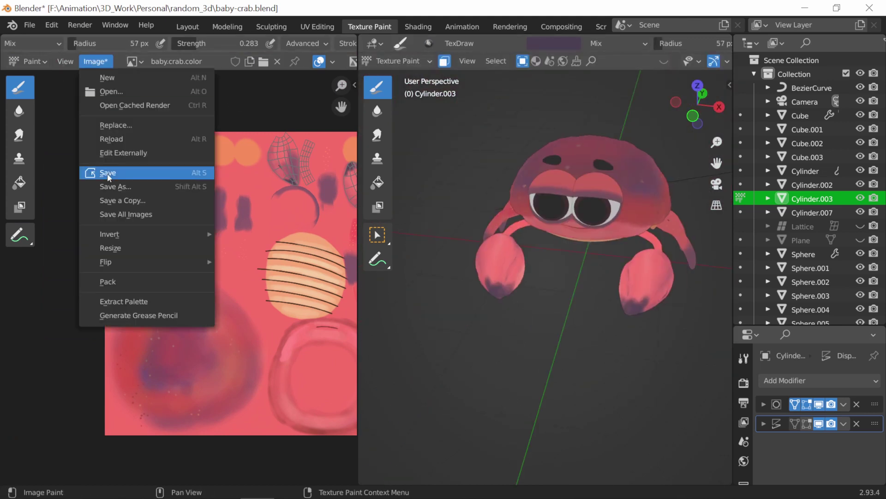
{"action": "left_click", "coordinate": [108, 173]}
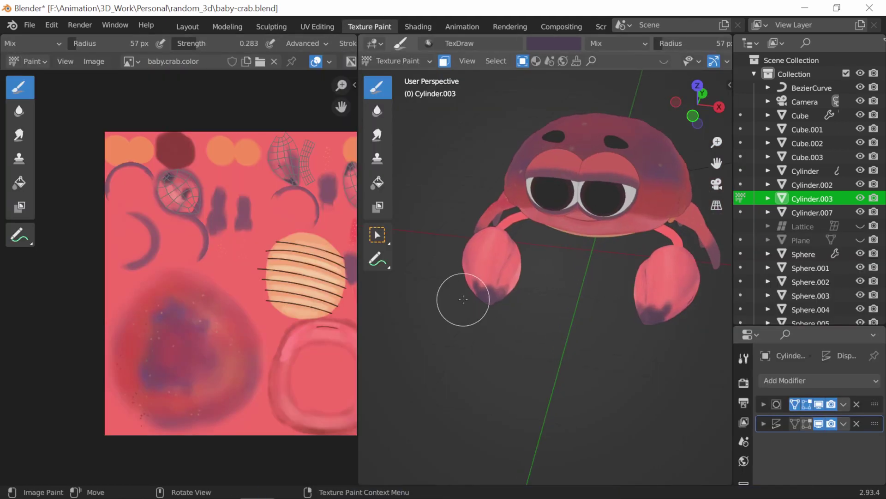
{"action": "key", "text": "s"}
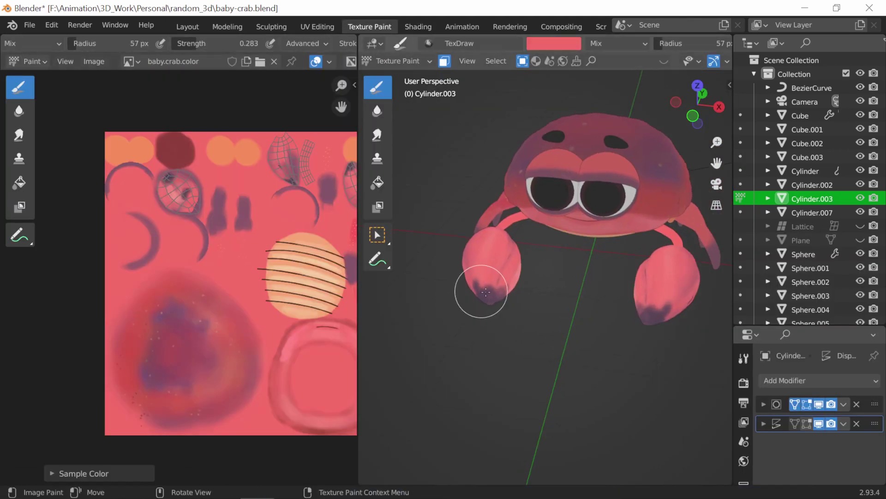
{"action": "mouse_move", "coordinate": [505, 286]}
{"action": "middle_mouse_down"}
{"action": "mouse_move", "coordinate": [487, 283]}
{"action": "mouse_move", "coordinate": [672, 356]}
{"action": "mouse_move", "coordinate": [603, 287]}
{"action": "mouse_move", "coordinate": [451, 277]}
{"action": "mouse_move", "coordinate": [534, 311]}
{"action": "mouse_move", "coordinate": [485, 287]}
{"action": "middle_mouse_up"}
- Re-save the texture edits and view the painted crab in the Shading workspace
{"action": "left_click", "coordinate": [96, 61]}
{"action": "left_click", "coordinate": [110, 152]}
{"action": "left_click", "coordinate": [419, 27]}
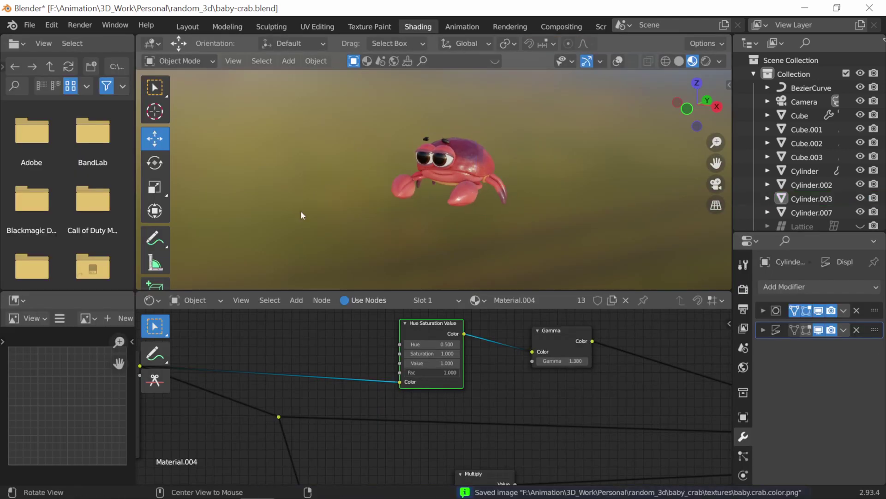
{"action": "mouse_move", "coordinate": [302, 215]}
{"action": "middle_mouse_down"}
{"action": "mouse_move", "coordinate": [337, 127]}
{"action": "mouse_move", "coordinate": [317, 199]}
{"action": "mouse_move", "coordinate": [406, 204]}
{"action": "mouse_move", "coordinate": [388, 238]}
{"action": "mouse_move", "coordinate": [313, 235]}
{"action": "mouse_move", "coordinate": [362, 209]}
{"action": "mouse_move", "coordinate": [420, 236]}
{"action": "mouse_move", "coordinate": [326, 218]}
{"action": "mouse_move", "coordinate": [450, 220]}
{"action": "mouse_move", "coordinate": [422, 184]}
{"action": "mouse_move", "coordinate": [562, 171]}
{"action": "middle_mouse_up"}
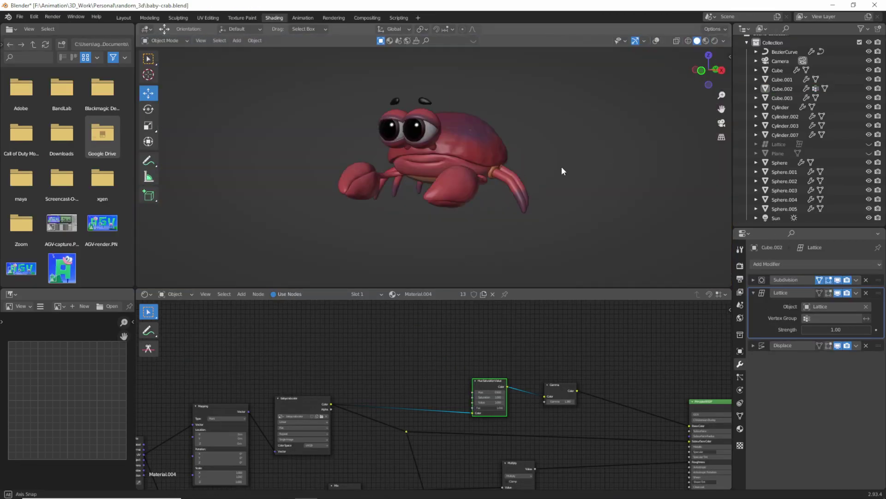
- Enlarge the node editor and split the 3D view into two side-by-side views
{"action": "scroll", "coordinate": [508, 369], "scroll_direction": "down", "scroll_amount": 3}
{"action": "left_click_drag", "start_coordinate": [508, 290], "coordinate": [508, 271]}
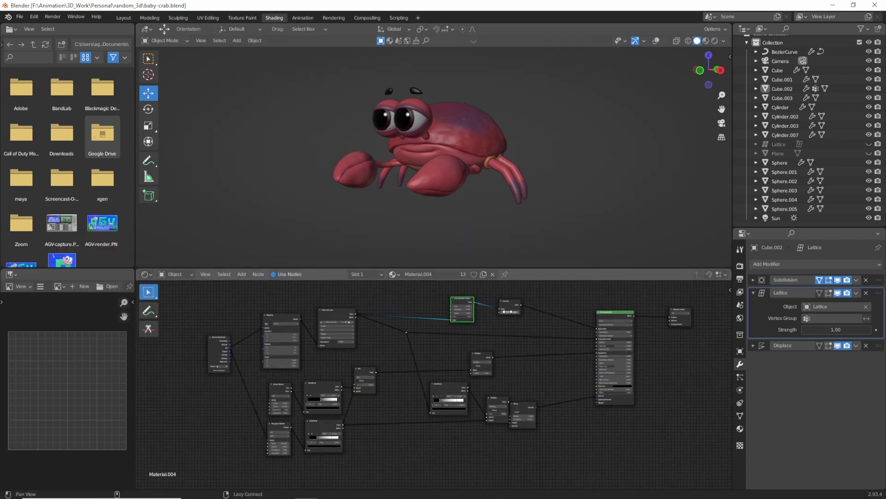
{"action": "left_click_drag", "start_coordinate": [138, 24], "coordinate": [445, 139]}
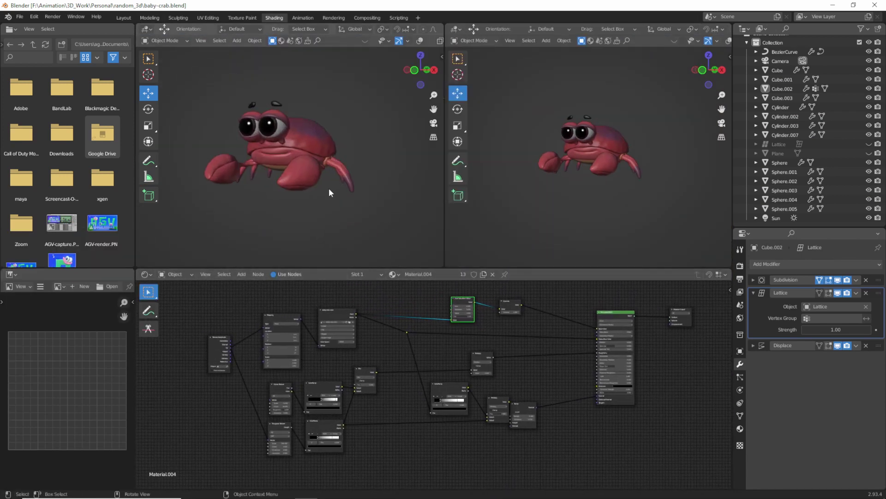
{"action": "scroll", "coordinate": [329, 192], "scroll_direction": "up", "scroll_amount": 5}
{"action": "scroll", "coordinate": [325, 109], "scroll_direction": "down", "scroll_amount": 3}
{"action": "scroll", "coordinate": [624, 159], "scroll_direction": "up", "scroll_amount": 4}
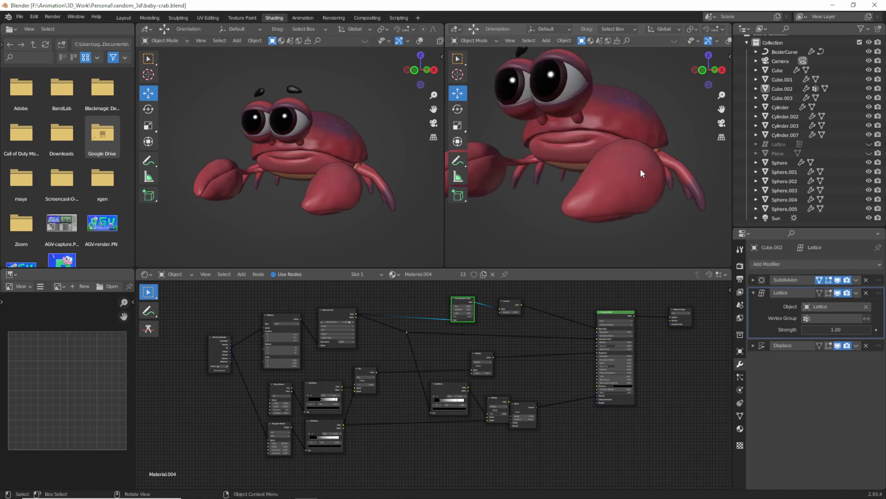
{"action": "scroll", "coordinate": [641, 168], "scroll_direction": "down", "scroll_amount": 3}
- Preview the left view in Rendered, then Material Preview, orbiting to a three-quarter angle
{"action": "key", "text": "n"}
{"action": "left_click", "coordinate": [727, 78]}
{"action": "key", "text": "n"}
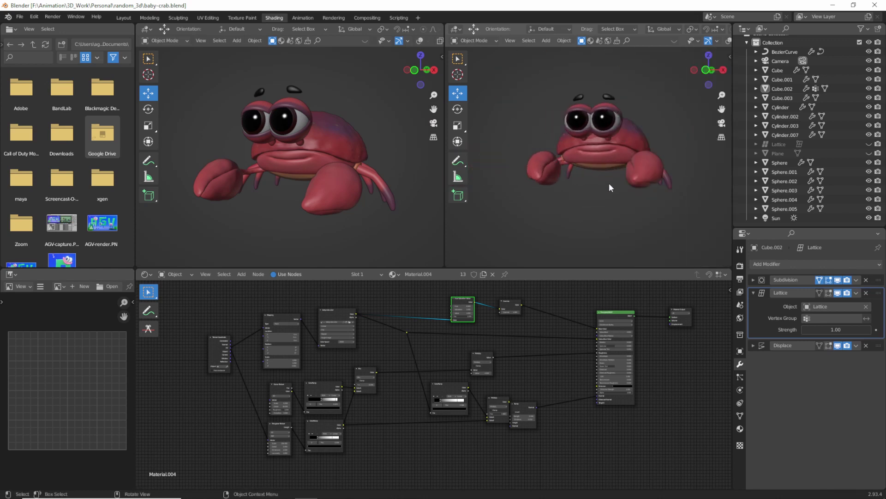
{"action": "scroll", "coordinate": [578, 40], "scroll_direction": "down", "scroll_amount": 2}
{"action": "left_click", "coordinate": [427, 41]}
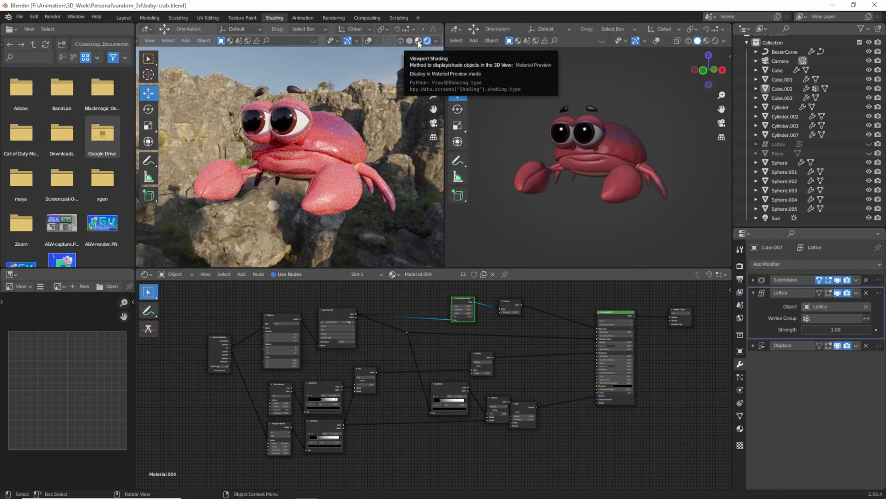
{"action": "scroll", "coordinate": [425, 379], "scroll_direction": "up", "scroll_amount": 2}
{"action": "scroll", "coordinate": [425, 379], "scroll_direction": "up", "scroll_amount": 3}
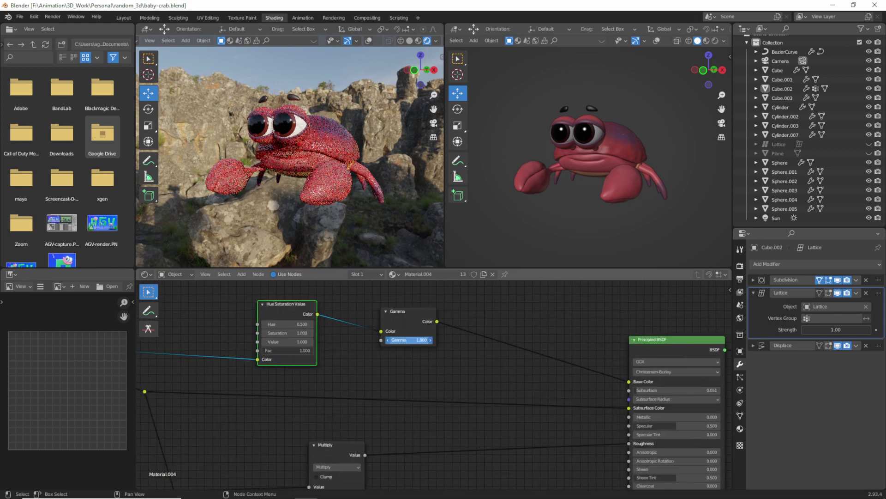
{"action": "left_click", "coordinate": [418, 41]}
{"action": "scroll", "coordinate": [308, 173], "scroll_direction": "down", "scroll_amount": 2}
{"action": "mouse_move", "coordinate": [301, 150]}
{"action": "middle_mouse_down"}
{"action": "mouse_move", "coordinate": [308, 173]}
{"action": "mouse_move", "coordinate": [262, 170]}
{"action": "middle_mouse_up"}
{"action": "mouse_move", "coordinate": [554, 157]}
{"action": "middle_mouse_down"}
{"action": "mouse_move", "coordinate": [637, 146]}
{"action": "mouse_move", "coordinate": [583, 184]}
{"action": "middle_mouse_up"}
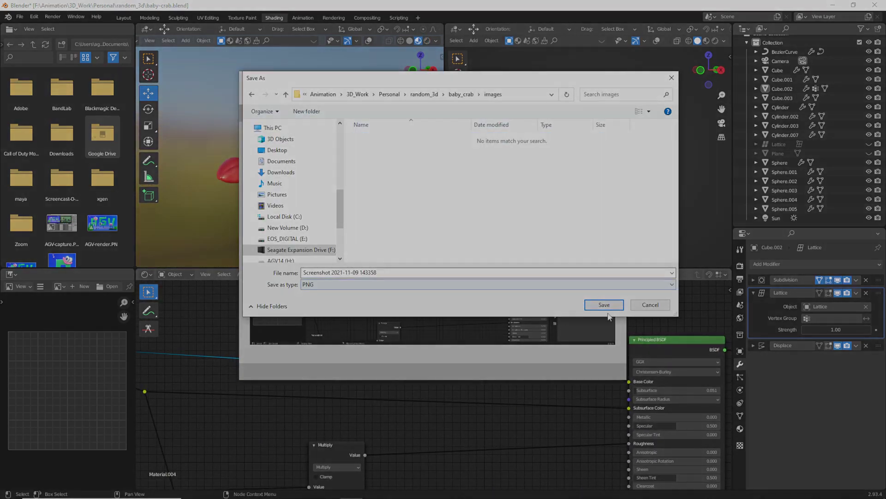